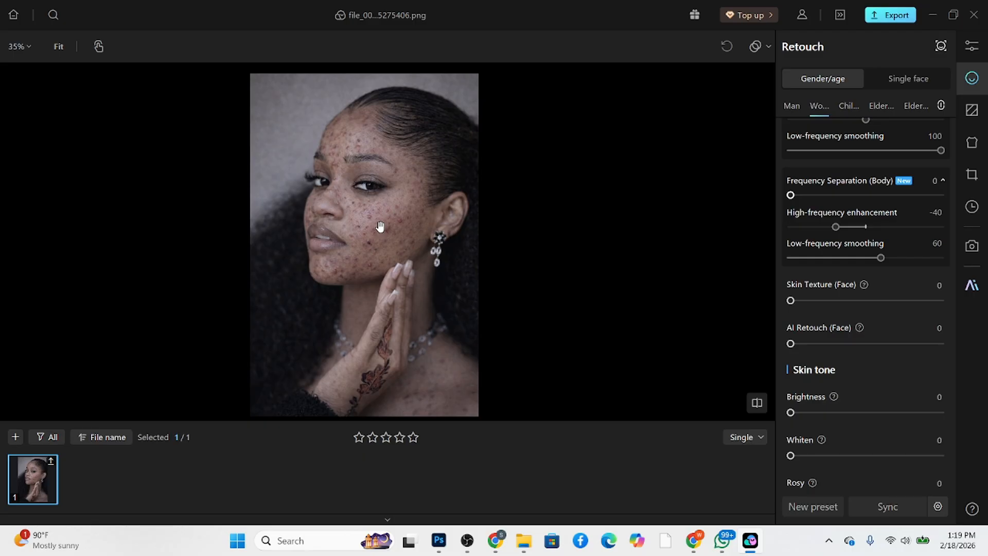
Step: Set Acne (Face), Acne (Body) and Body Blemishes to 100, enable Moles (Face), and compare the portrait with the original
scroll(877, 236, up, 10)
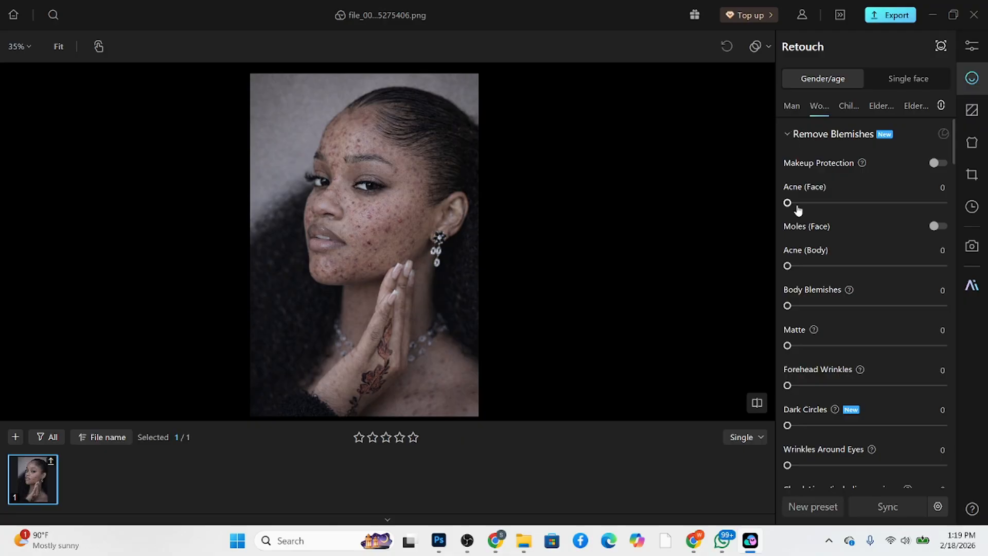
drag(788, 203, 945, 203)
click(937, 226)
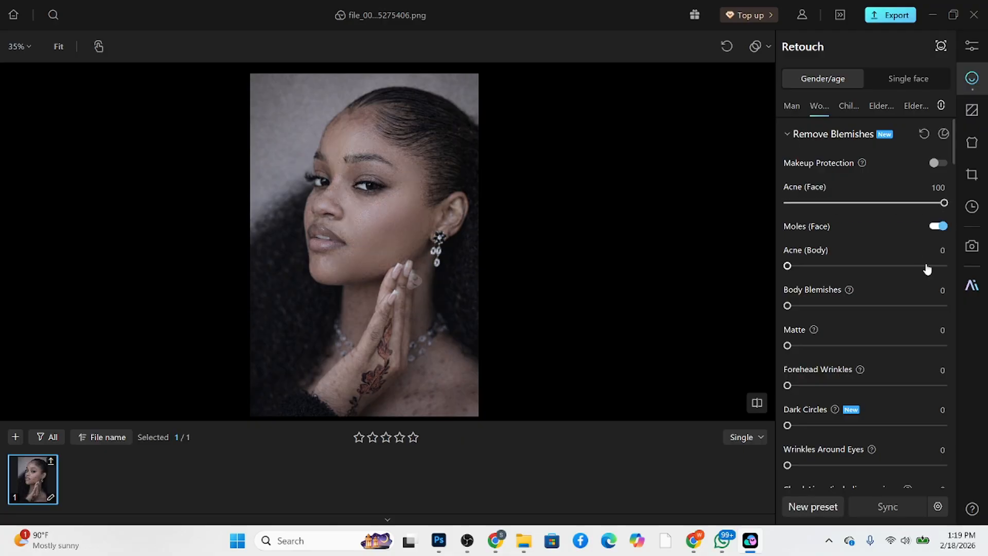
drag(926, 265, 949, 265)
click(944, 306)
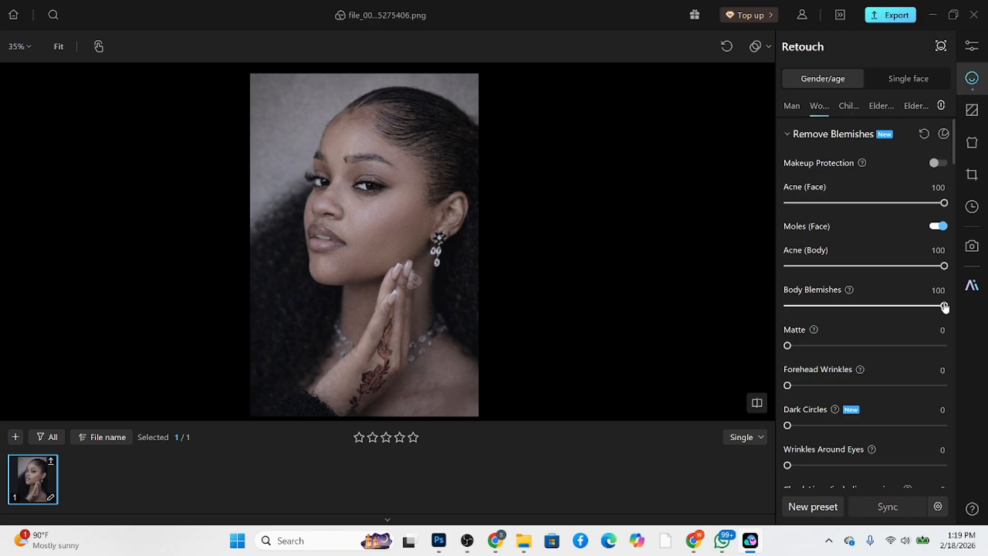
click(398, 251)
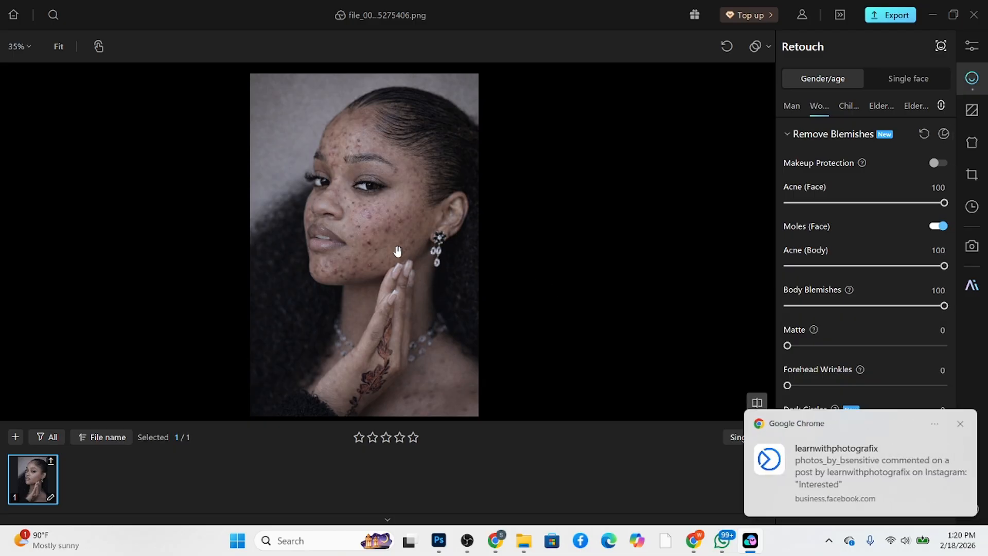
click(962, 425)
Step: Set Face Defocus Repair to 100 in the blemish removal settings
scroll(859, 371, down, 5)
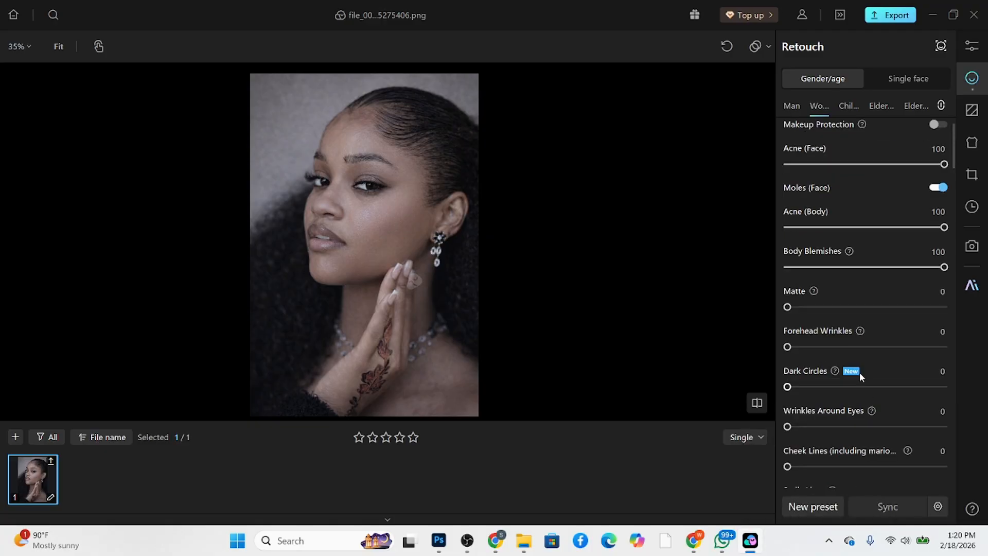
scroll(857, 372, down, 3)
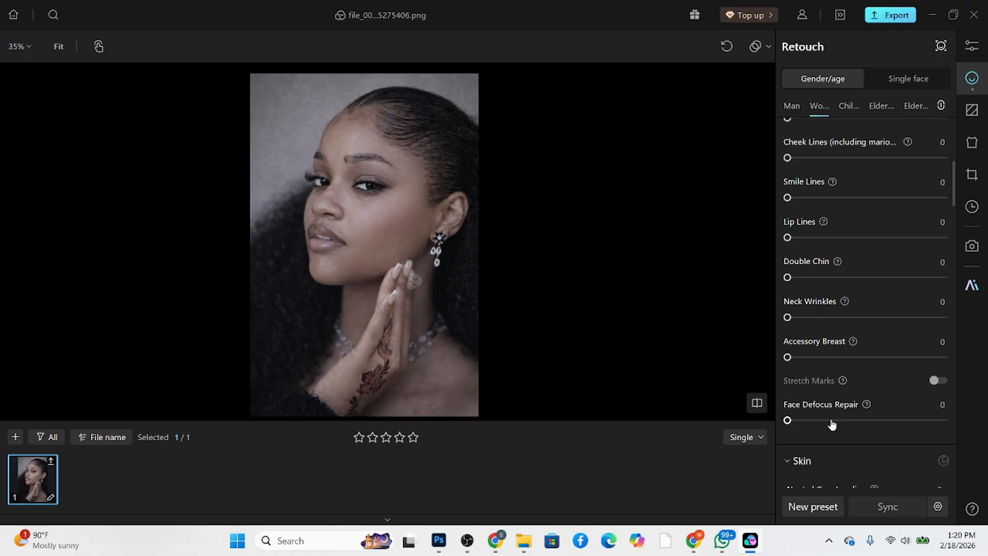
drag(834, 420, 949, 420)
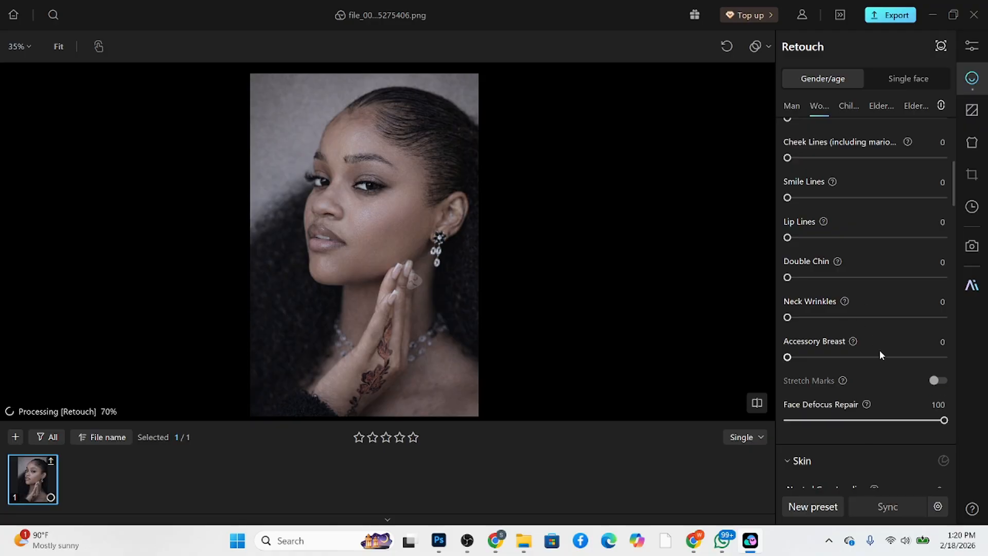
Step: Set the face's Frequency Separation to 100 with a High-frequency enhancement of 16, and inspect the facial skin up close
scroll(878, 349, down, 5)
click(485, 217)
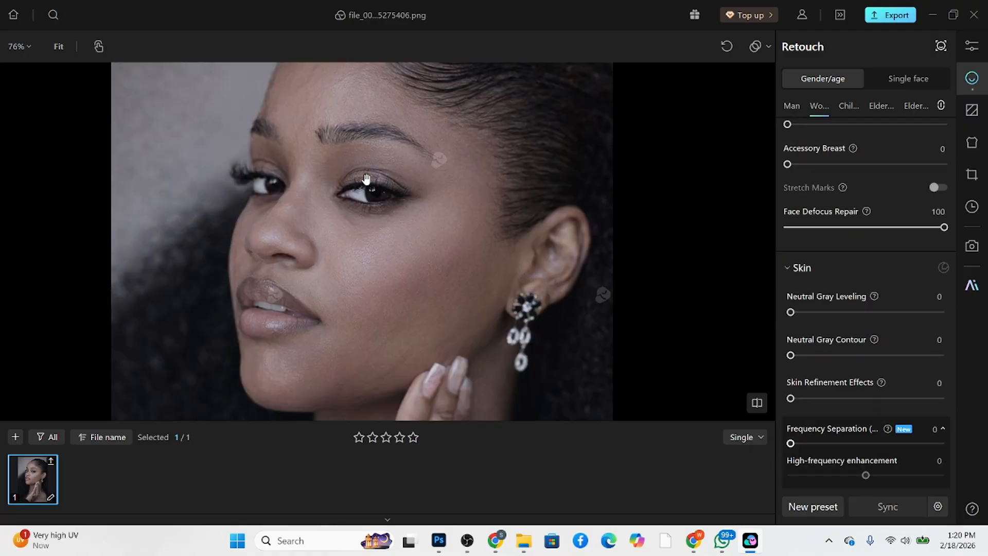
scroll(838, 342, down, 2)
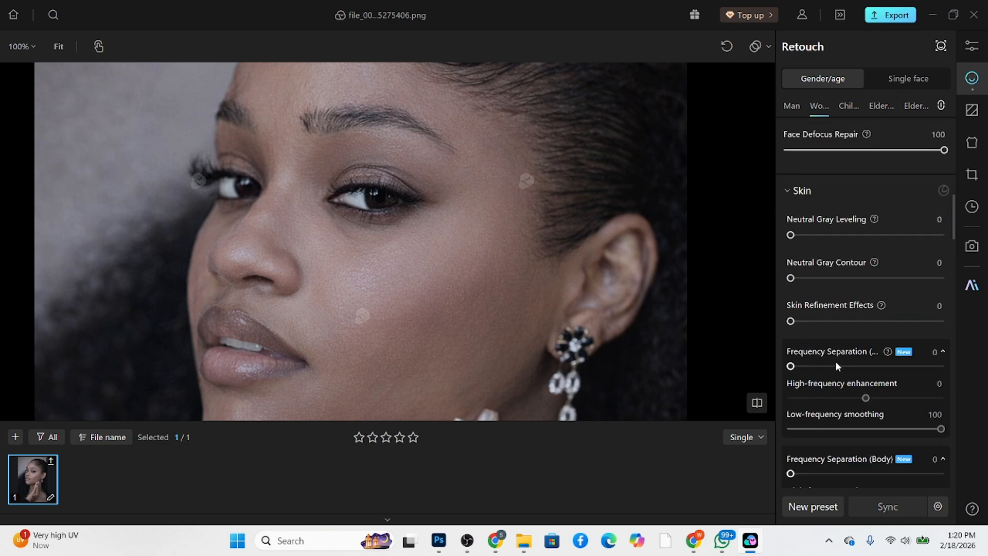
drag(835, 365, 946, 364)
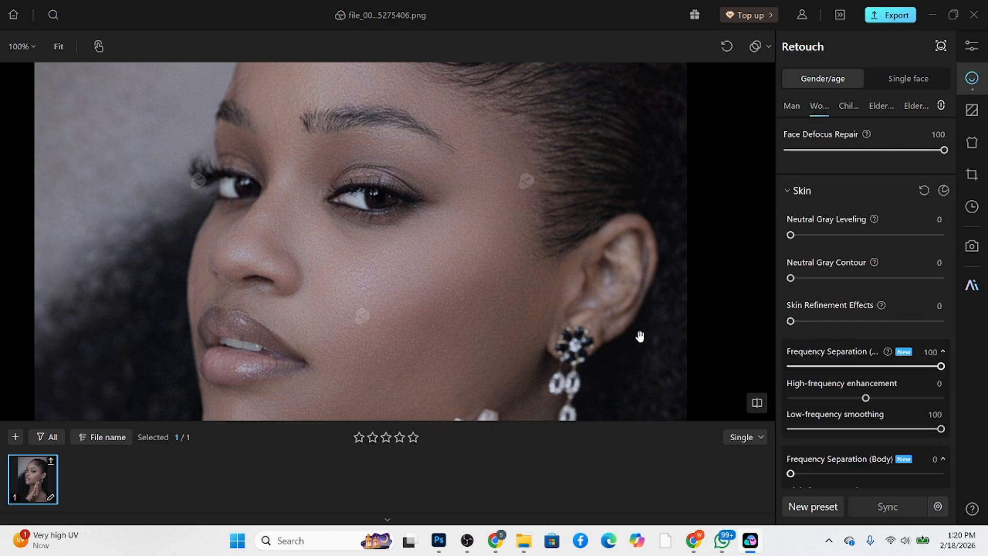
drag(865, 397, 877, 399)
scroll(309, 238, down, 2)
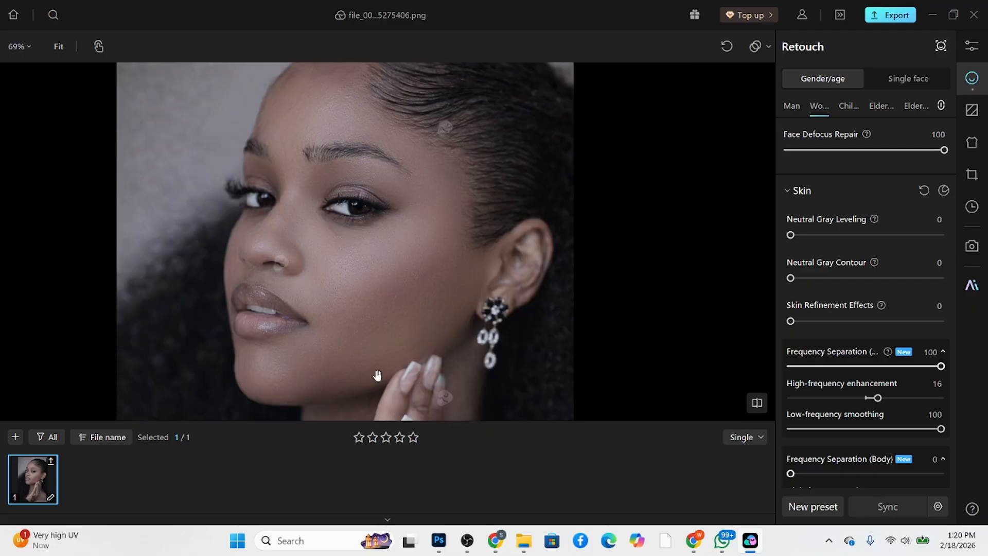
scroll(378, 240, up, 3)
scroll(386, 227, down, 3)
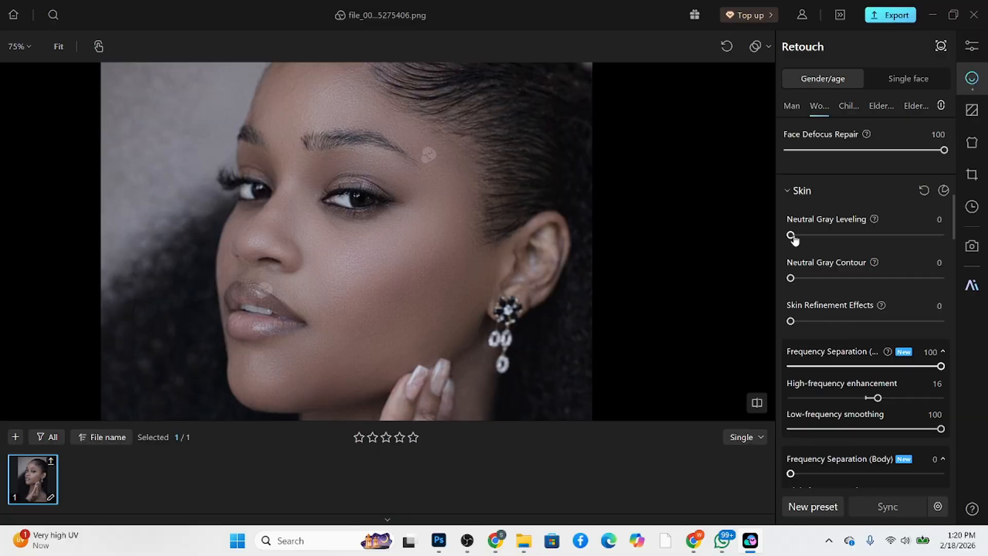
Step: Set Neutral Gray Leveling and Neutral Gray Contour to 76 and Skin Refinement Effects to 59
drag(790, 235, 906, 242)
drag(823, 326, 879, 326)
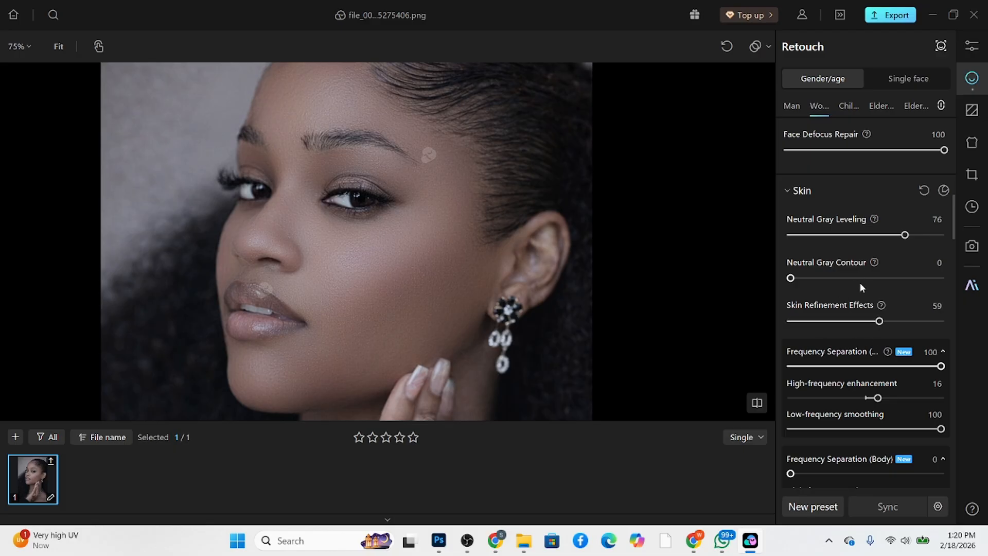
drag(859, 278, 905, 284)
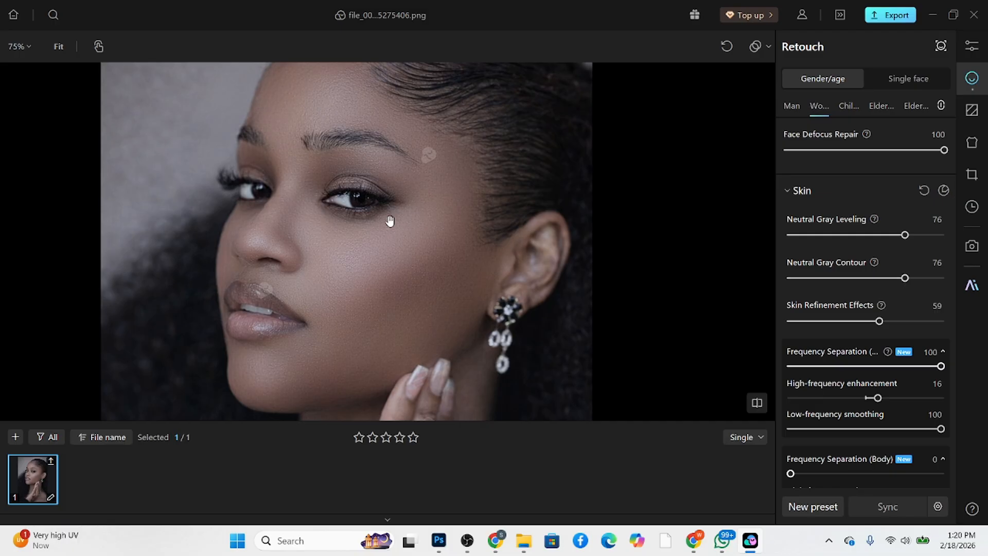
scroll(355, 197, down, 3)
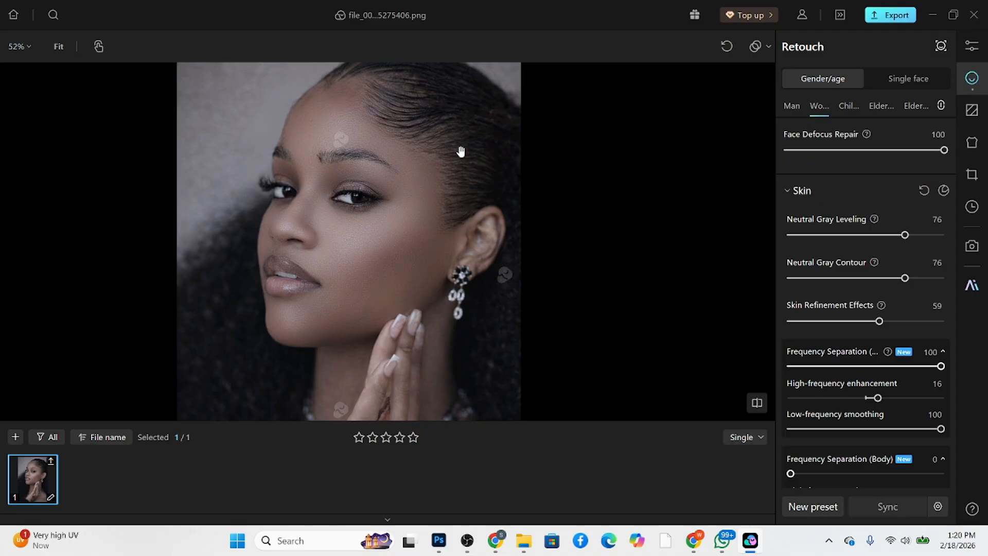
Step: Set Frequency Separation (Body) to 100, with High-frequency enhancement at 11 and Low-frequency smoothing at 100
scroll(820, 407, down, 2)
drag(829, 401, 943, 396)
click(939, 459)
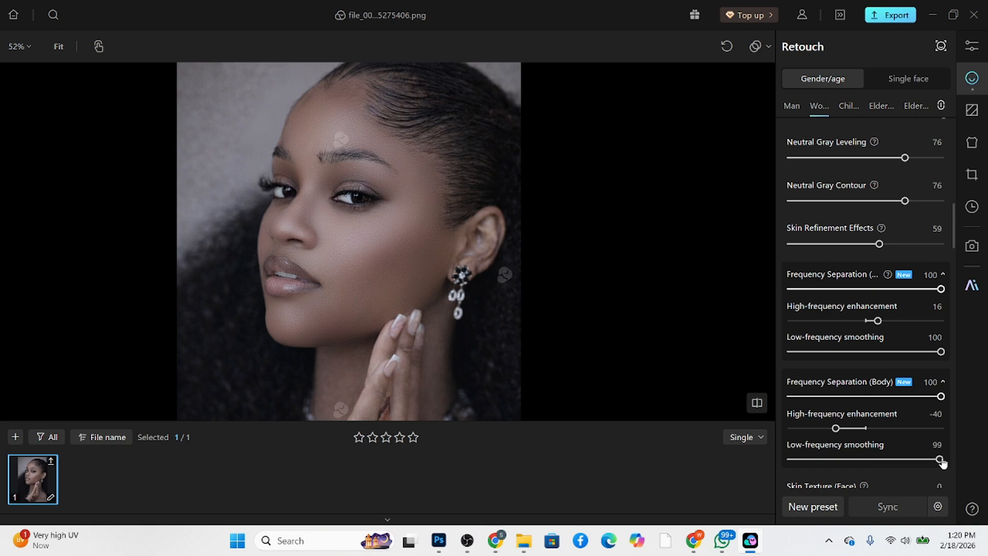
click(876, 428)
drag(554, 333, 492, 260)
scroll(458, 200, down, 2)
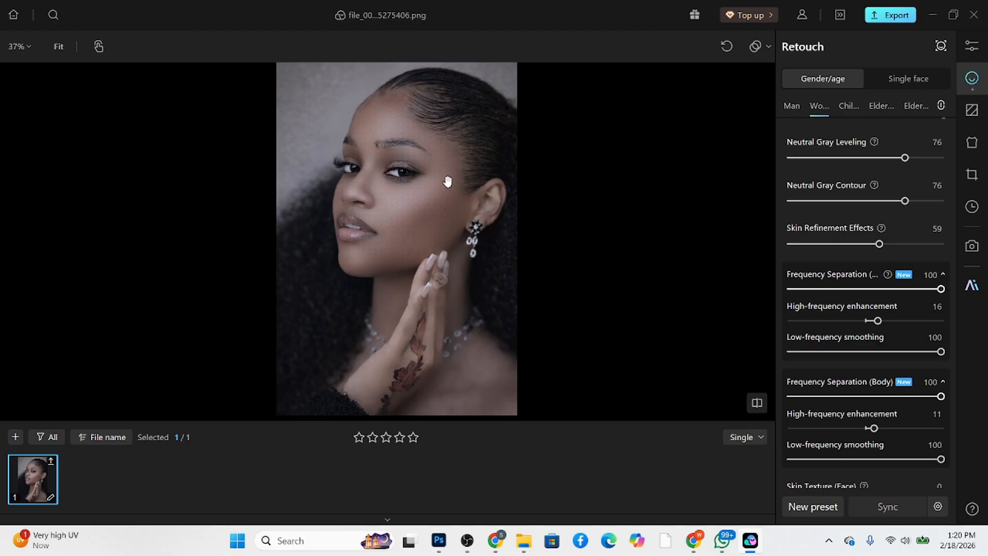
Step: Try the Tanned skin tone on the portrait and return the skin tone selection to None
scroll(874, 412, down, 10)
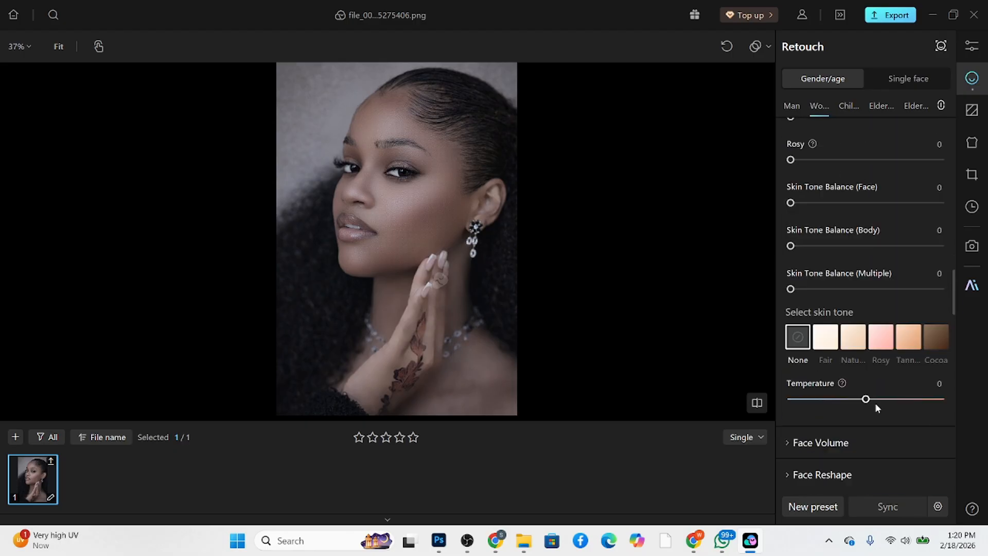
click(908, 337)
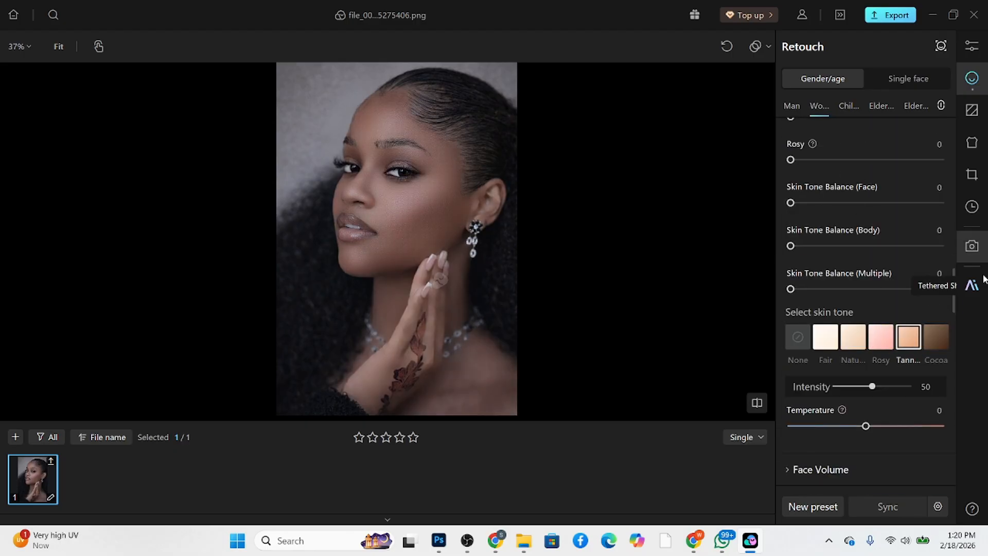
click(798, 341)
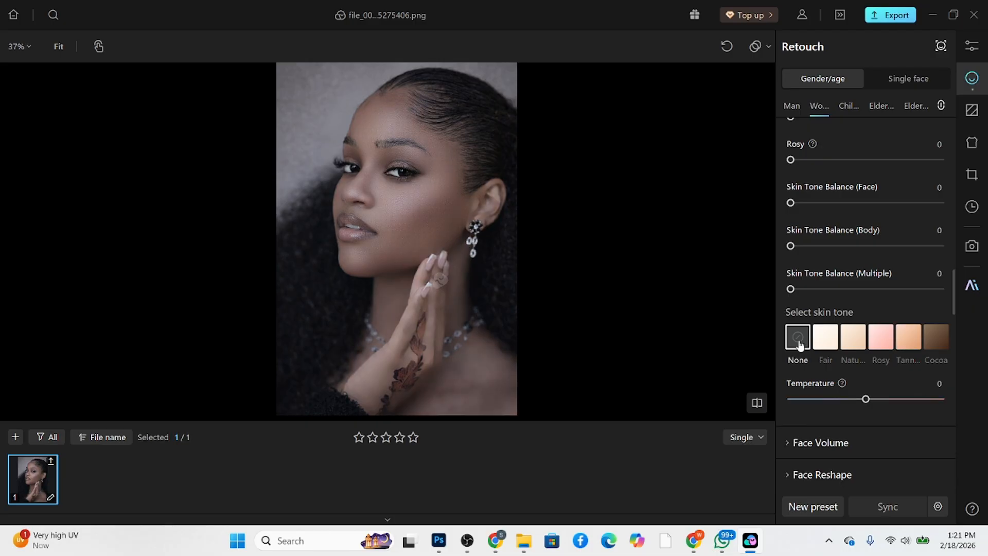
Step: Set Hair Part to 39 in the hair retouching settings
scroll(909, 381, down, 3)
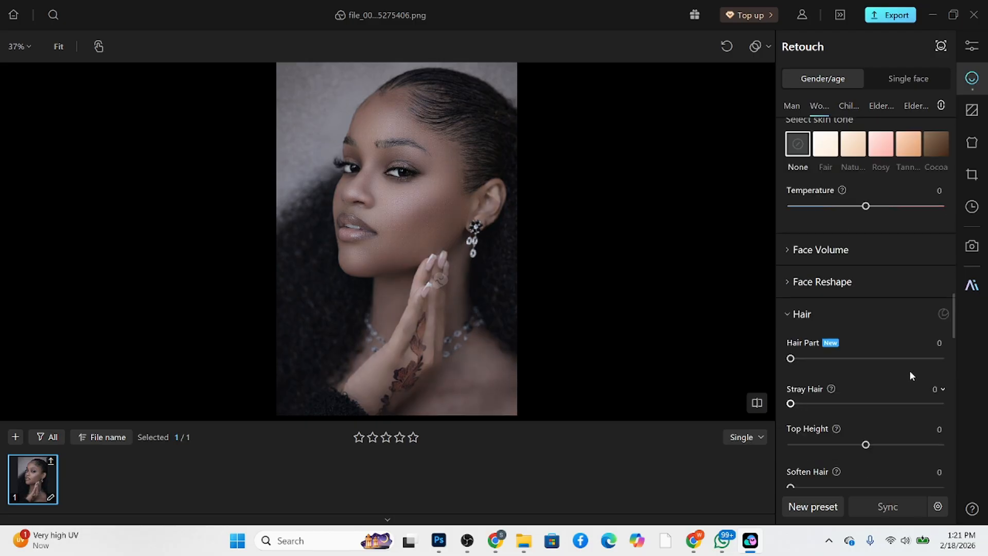
scroll(825, 309, down, 1)
scroll(823, 287, down, 2)
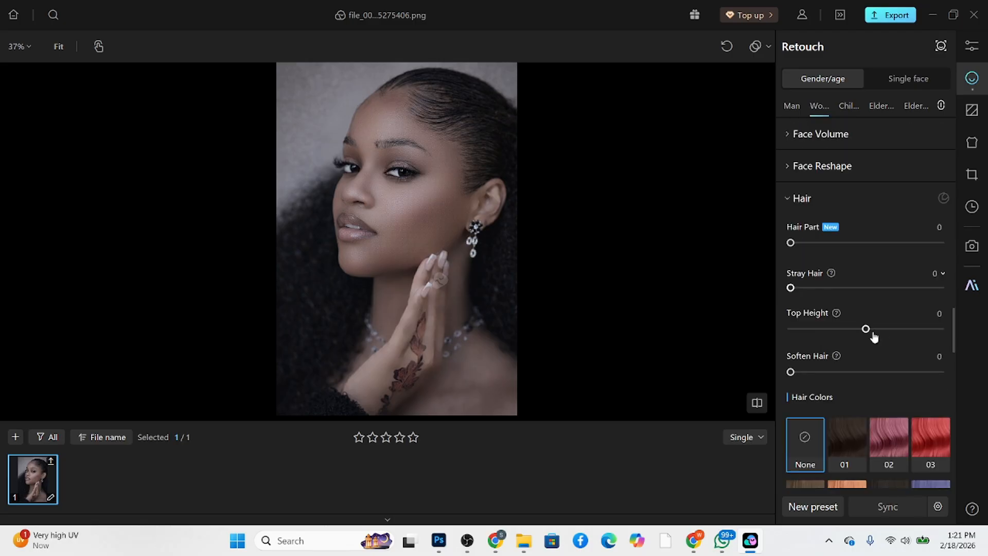
drag(791, 242, 849, 243)
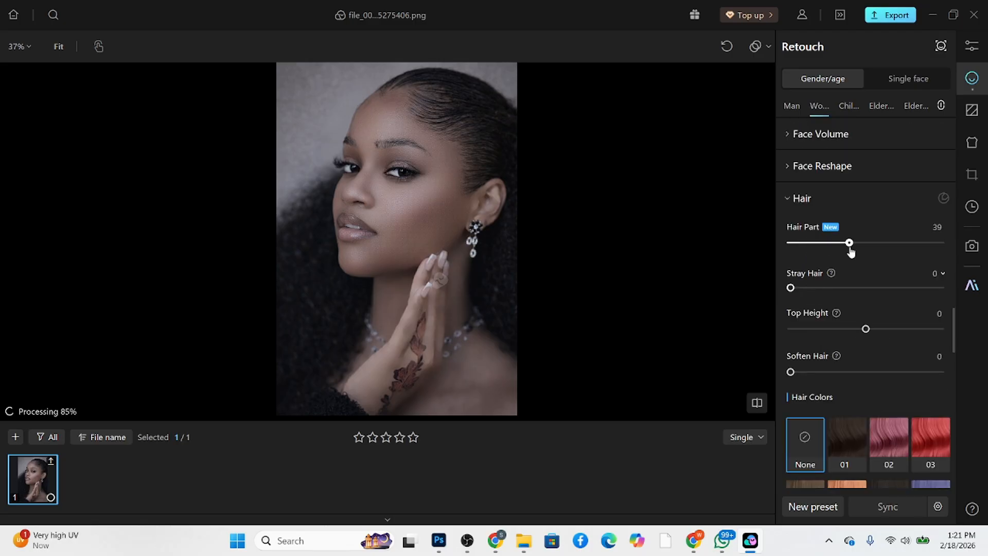
Step: Apply hair color 05 at an intensity of 18 and inspect the tinted hair
scroll(886, 355, down, 2)
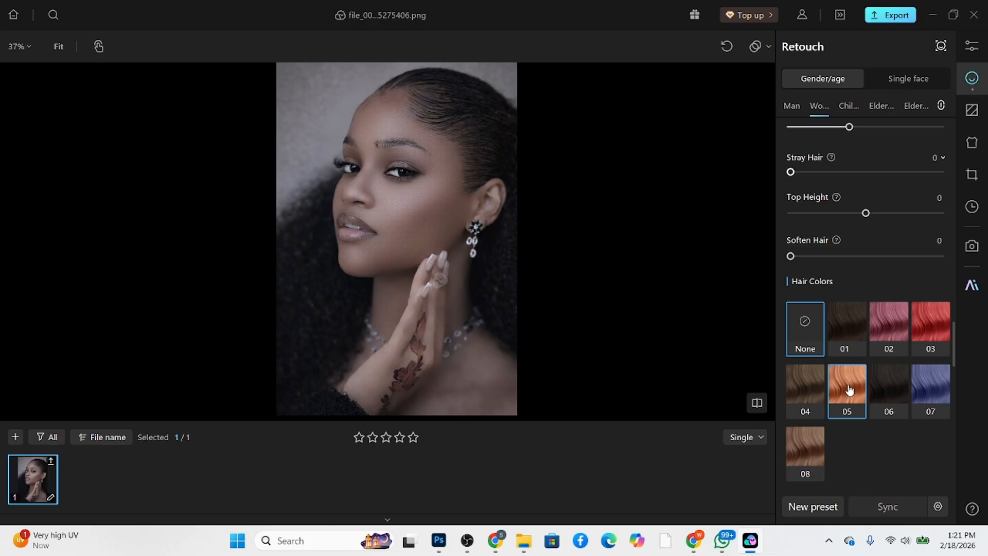
click(844, 388)
drag(879, 438, 849, 442)
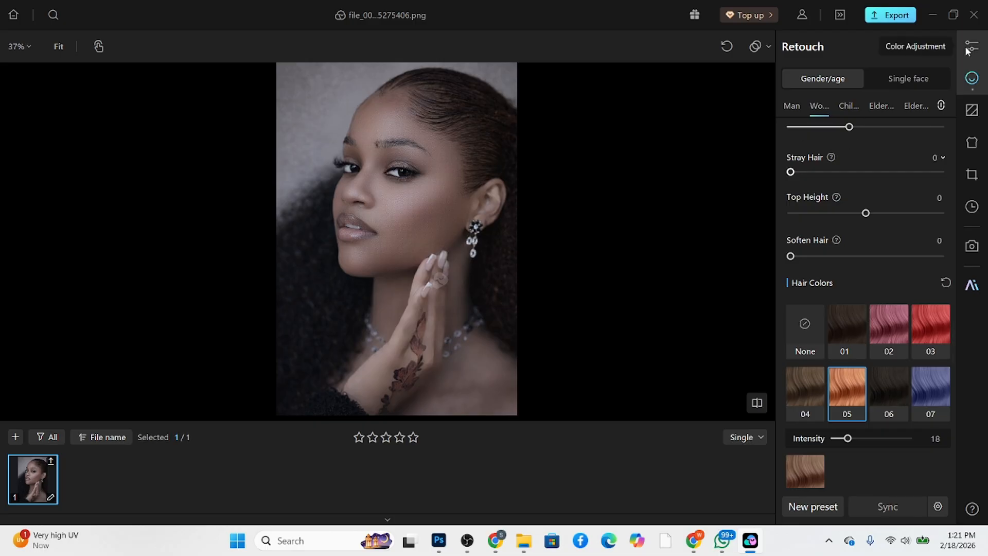
scroll(354, 161, up, 6)
scroll(355, 169, down, 5)
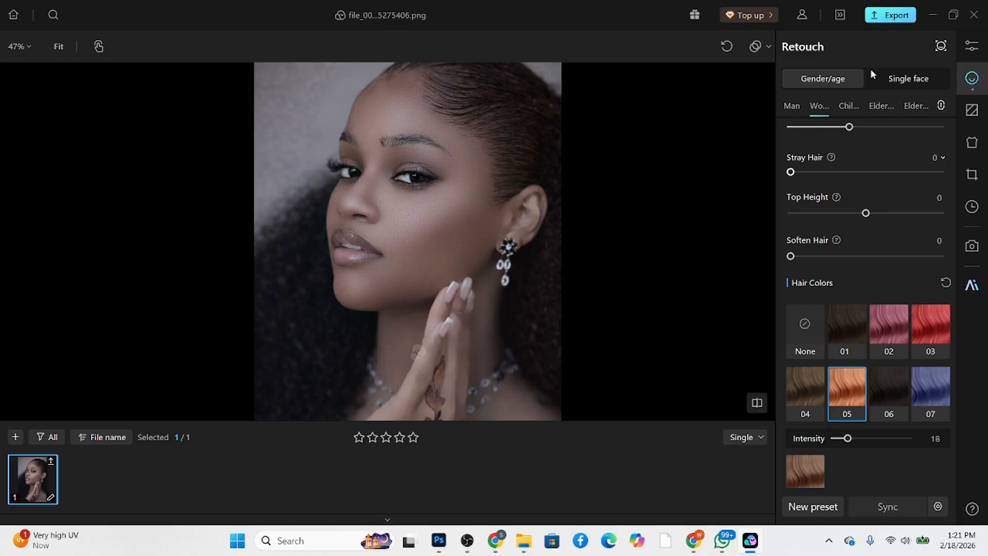
Step: Apply an AI Color Transfer to the portrait using the saved Detty Studio (4) sample image
click(972, 46)
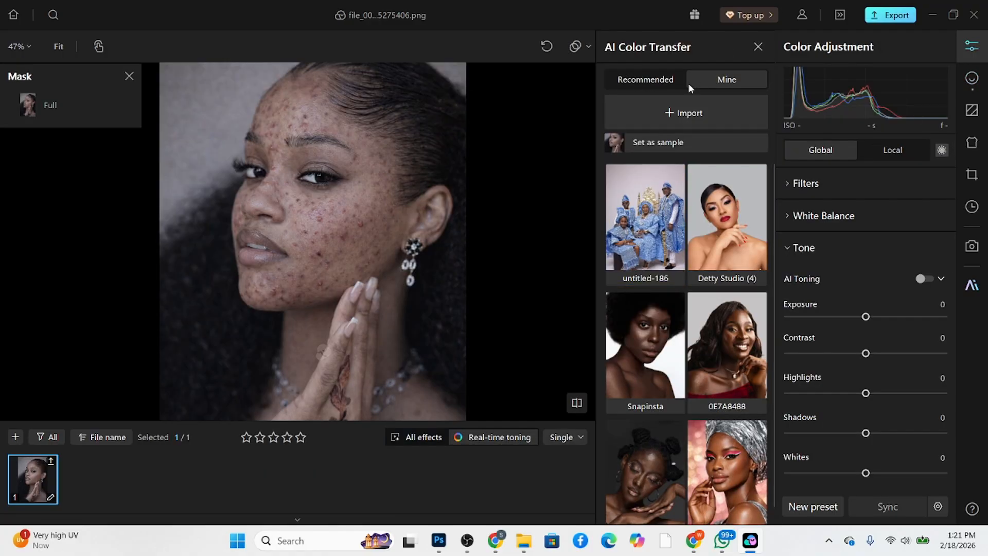
click(758, 47)
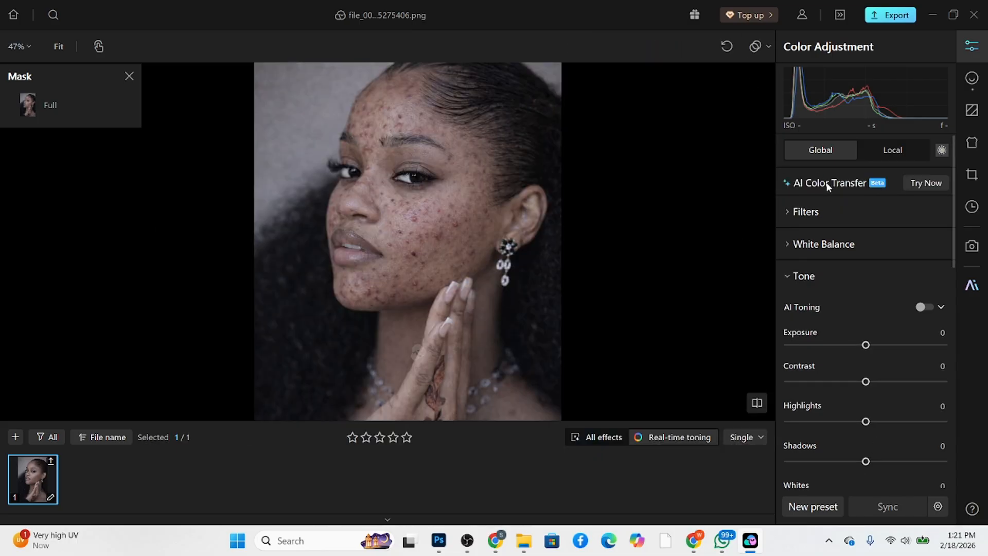
click(925, 183)
scroll(725, 248, down, 1)
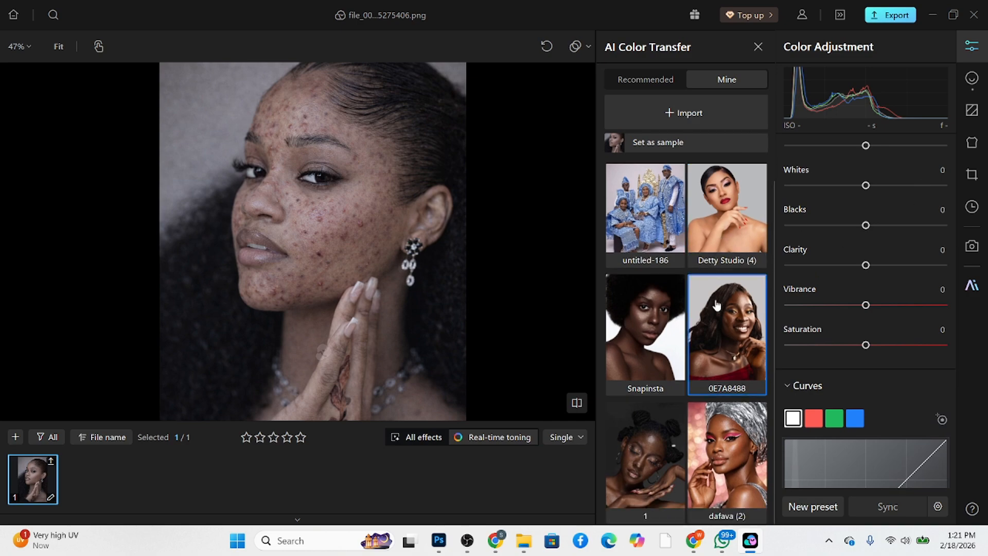
scroll(717, 247, up, 1)
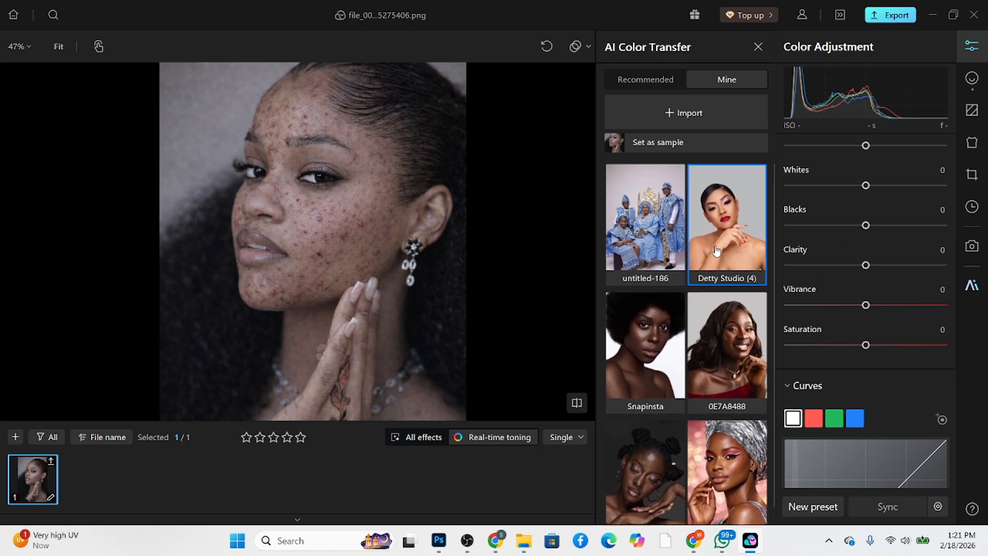
scroll(717, 247, down, 1)
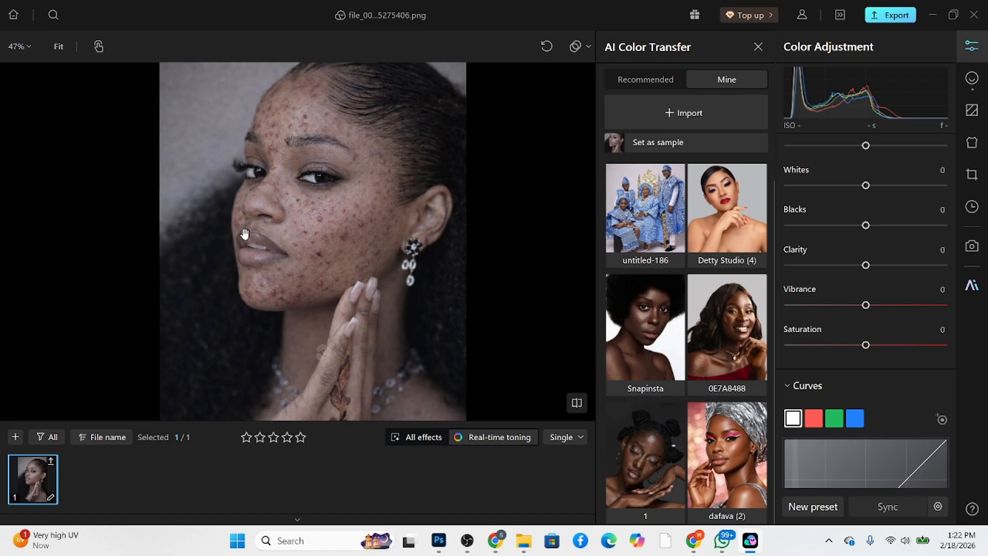
click(736, 212)
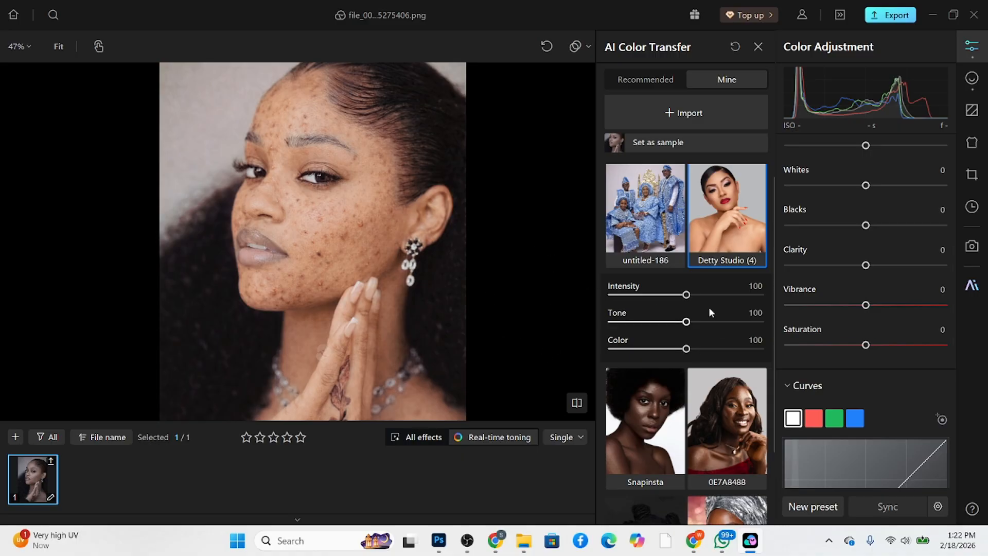
Step: Adjust the color transfer to Intensity 113, Tone 80 and Color 200
drag(664, 302, 693, 302)
drag(690, 346, 770, 353)
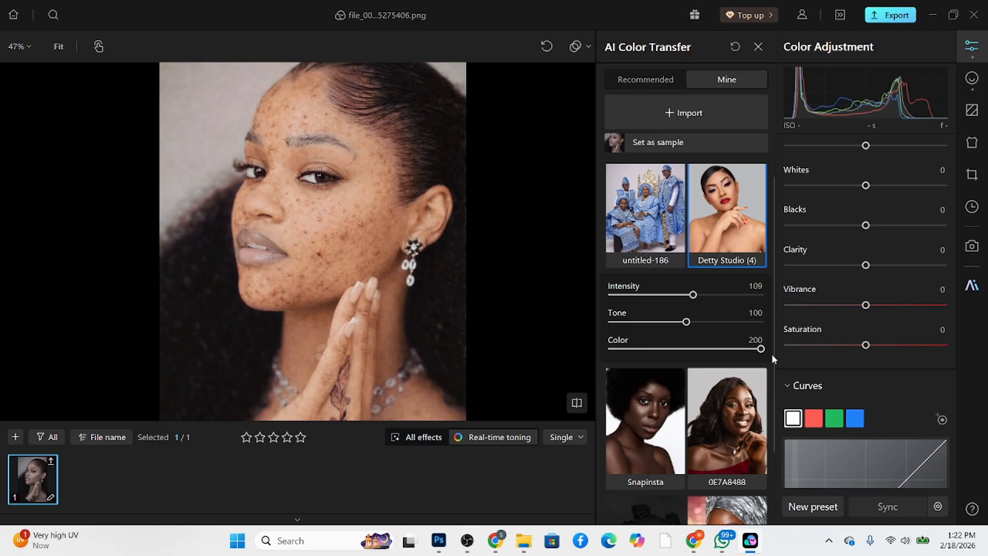
mouse_move(686, 322)
mouse_down()
mouse_move(783, 334)
mouse_move(608, 340)
mouse_move(671, 333)
mouse_up()
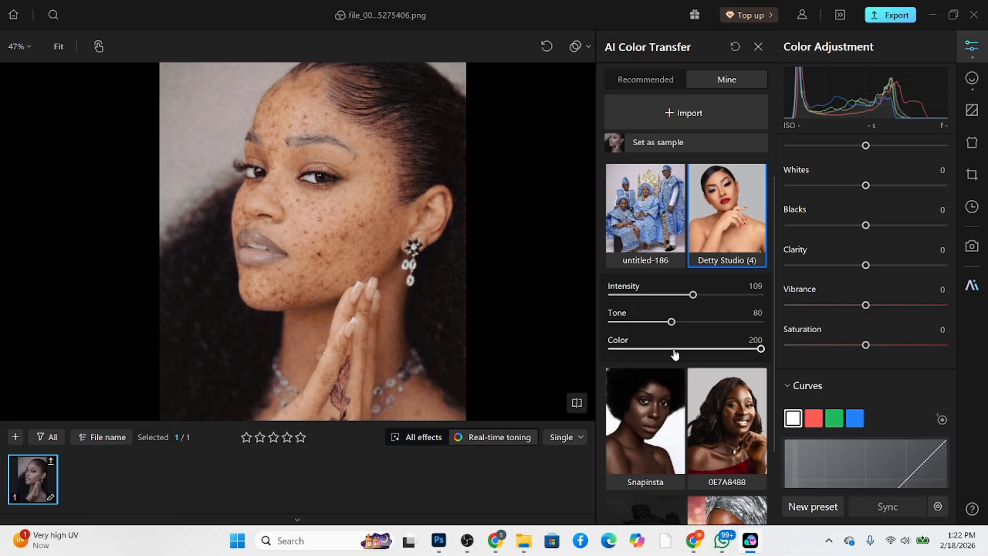
drag(692, 294, 696, 335)
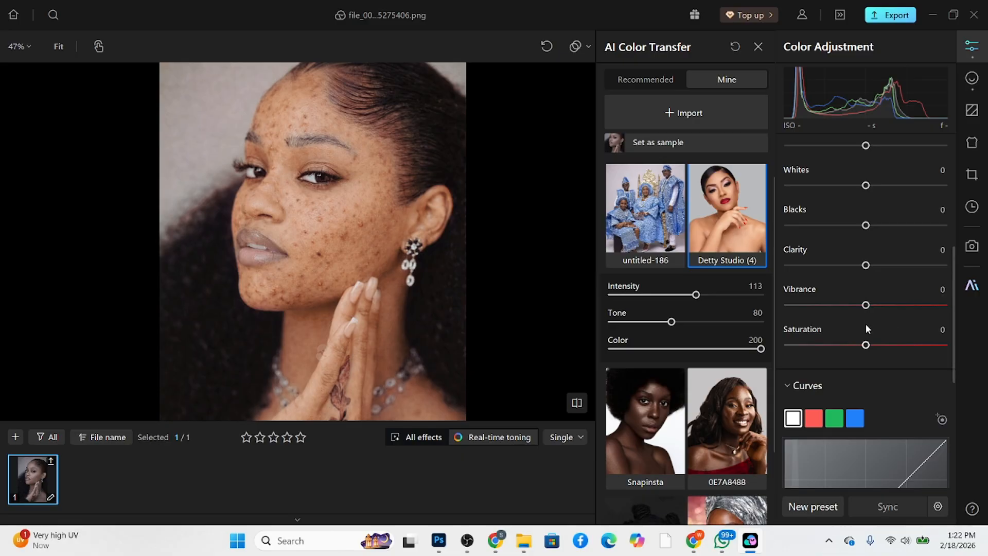
Step: Shape the composite curve into a gentle S by raising the highlights and lowering the shadows, and inspect the retouched portrait
scroll(865, 323, down, 2)
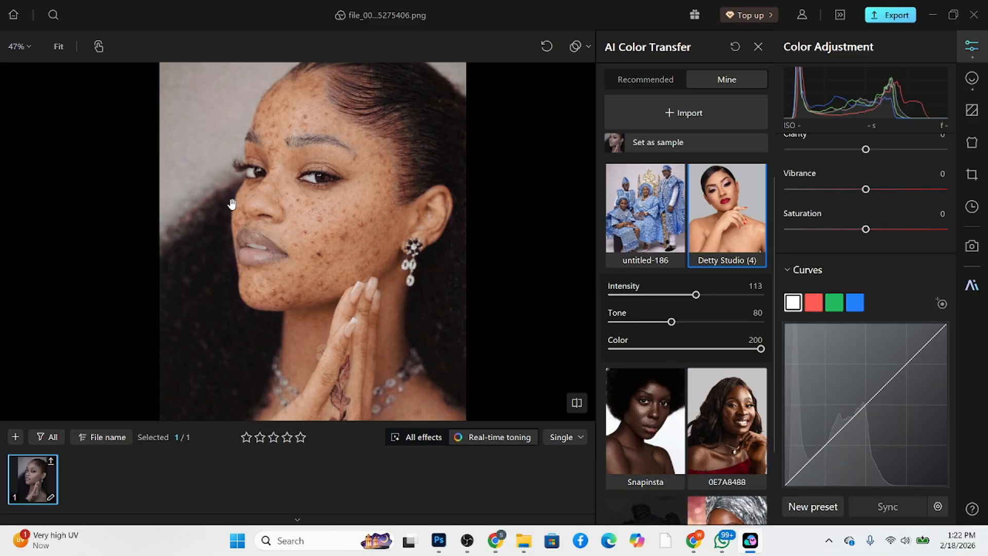
scroll(307, 219, down, 2)
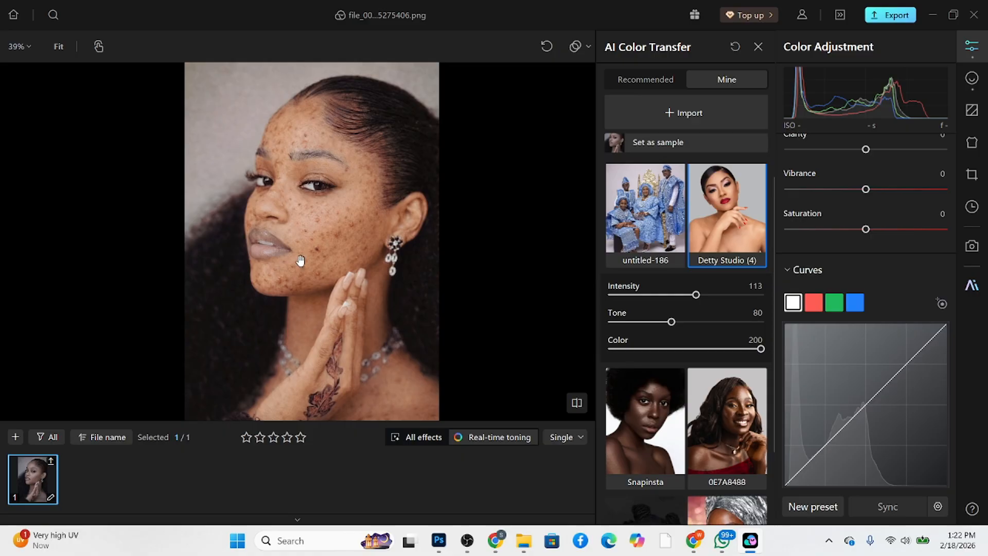
scroll(811, 340, down, 2)
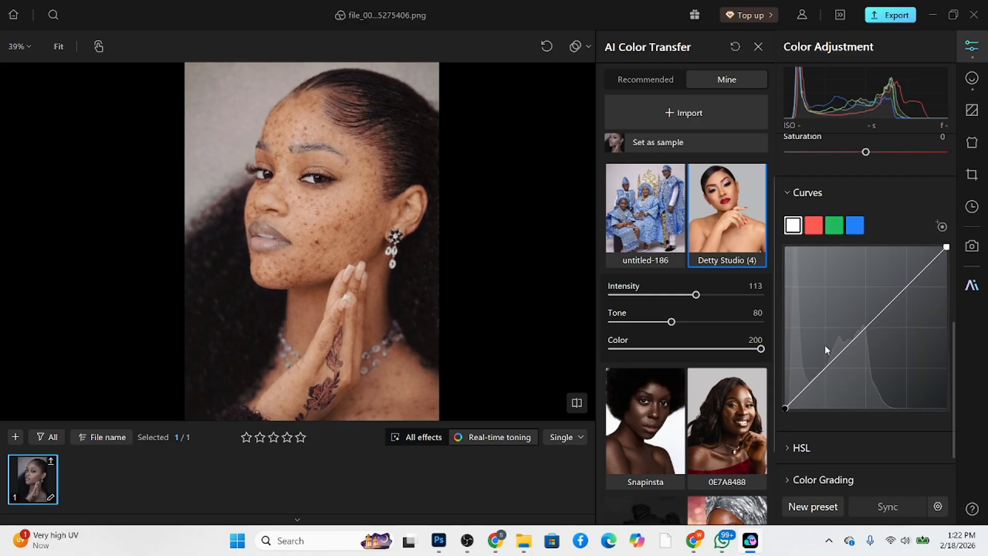
scroll(824, 344, up, 1)
drag(923, 306, 921, 306)
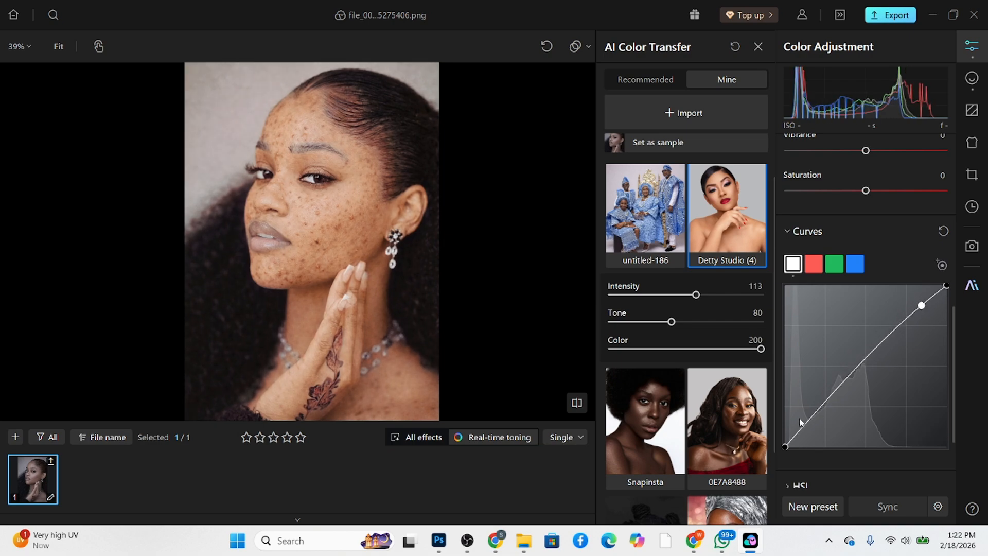
drag(815, 415, 816, 421)
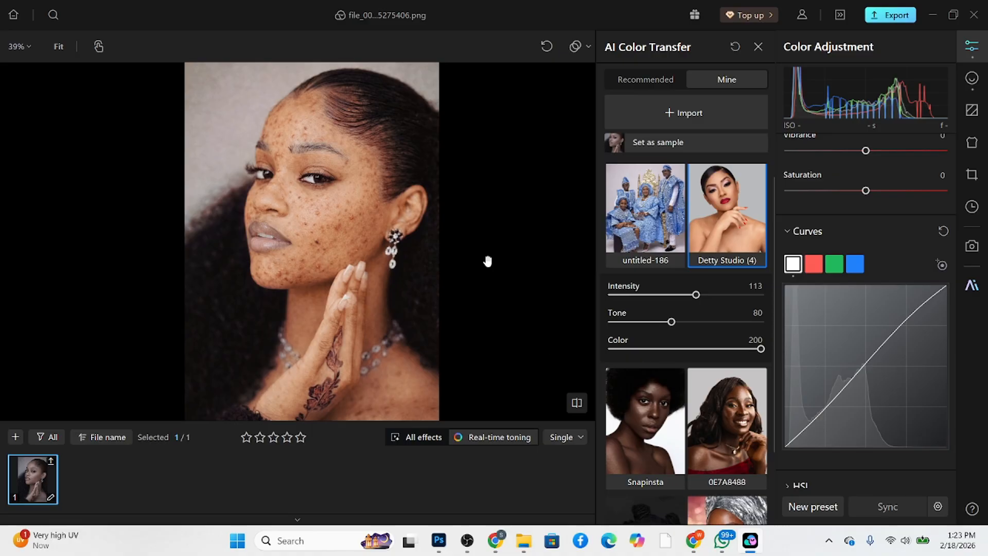
click(967, 82)
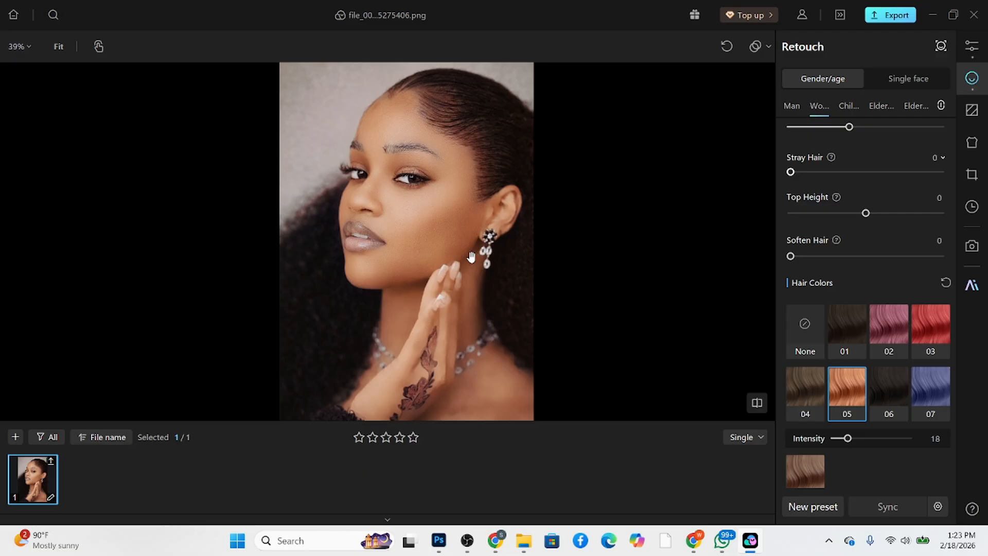
scroll(381, 215, up, 4)
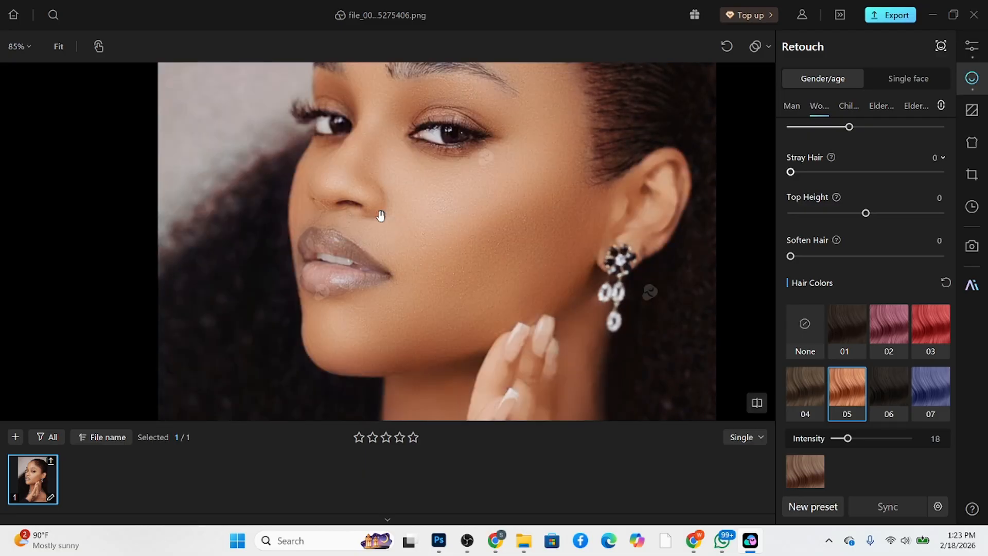
scroll(380, 215, down, 4)
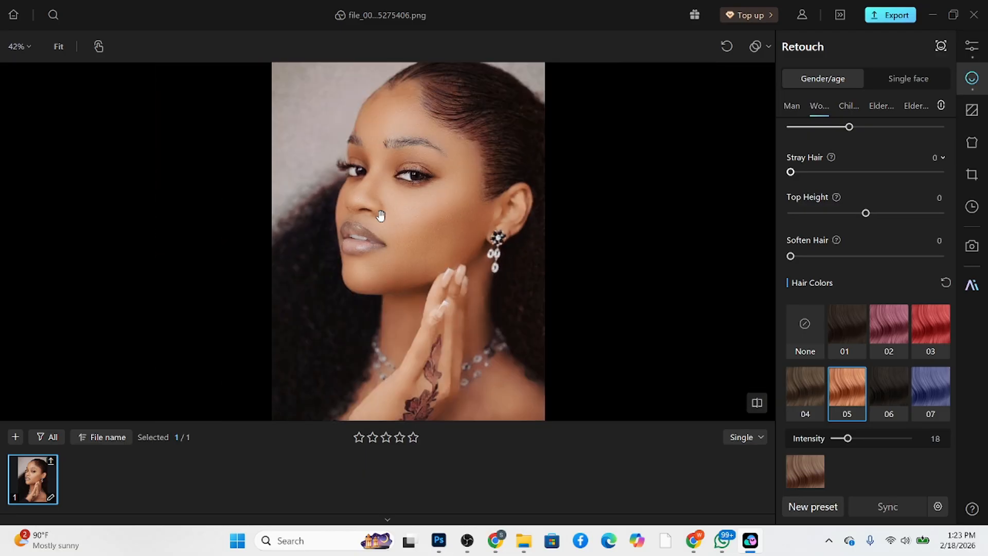
scroll(392, 186, down, 3)
scroll(400, 236, up, 2)
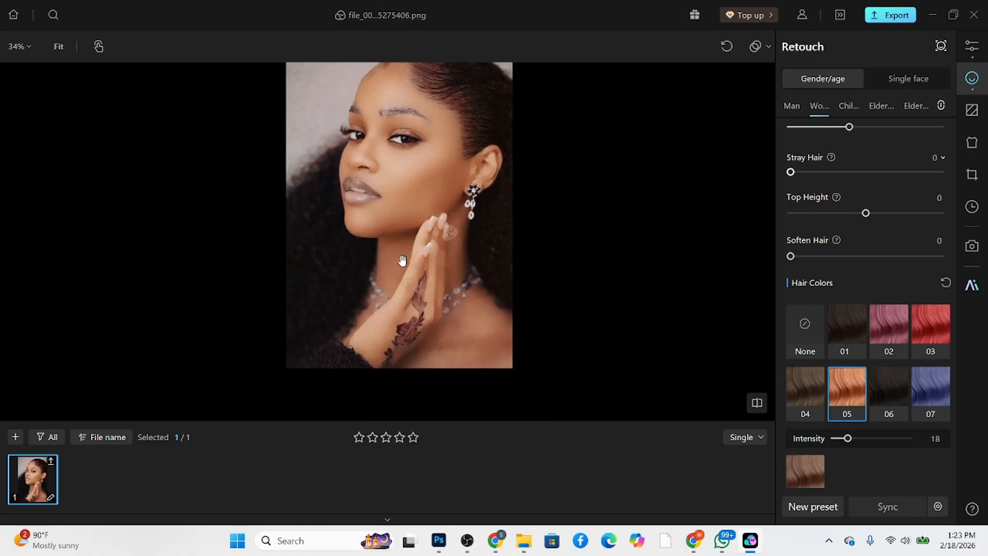
drag(403, 260, 387, 299)
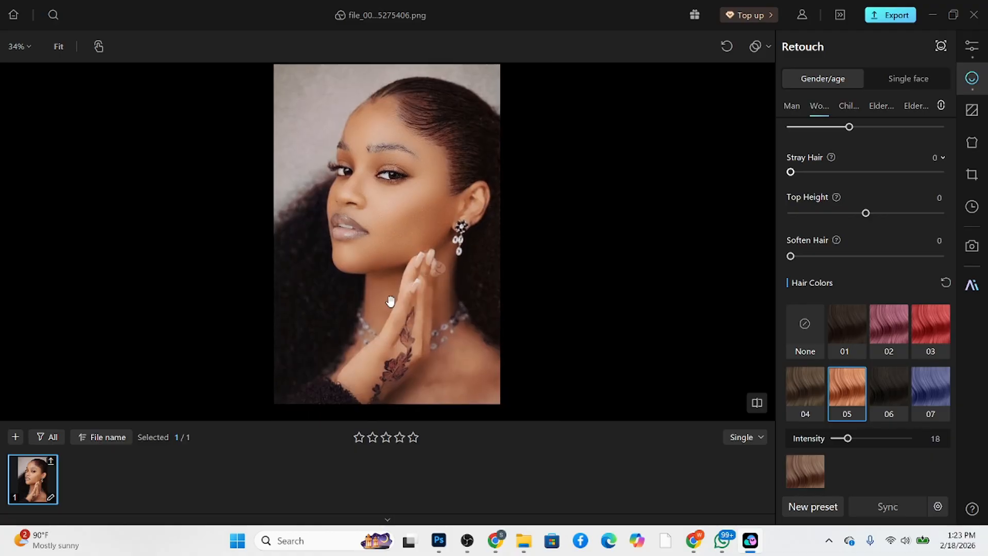
Step: Set Contrast to 9, Exposure to -0.05, Shadows to -12, Blacks to -10 and Highlights to 7, and inspect the retouched face and hair
click(969, 48)
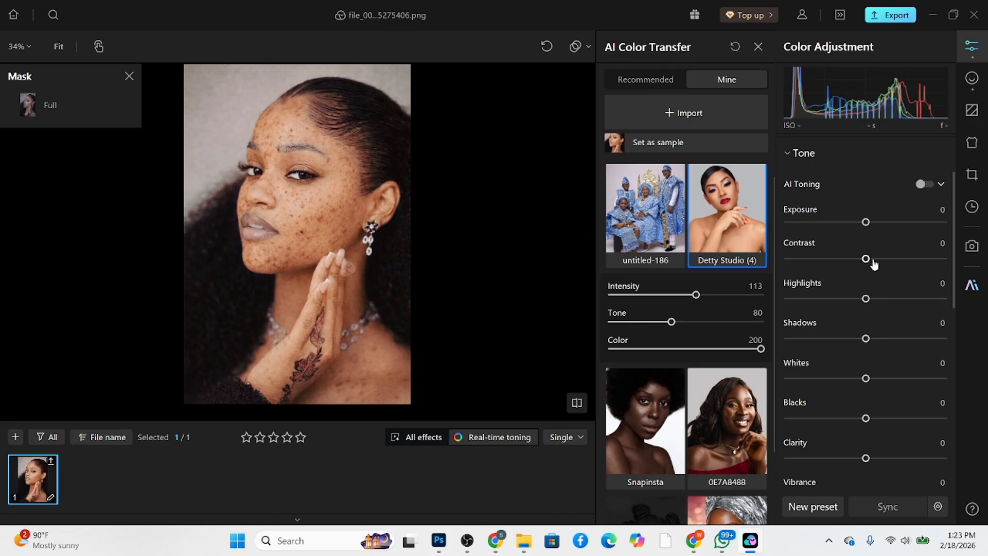
drag(873, 263, 875, 260)
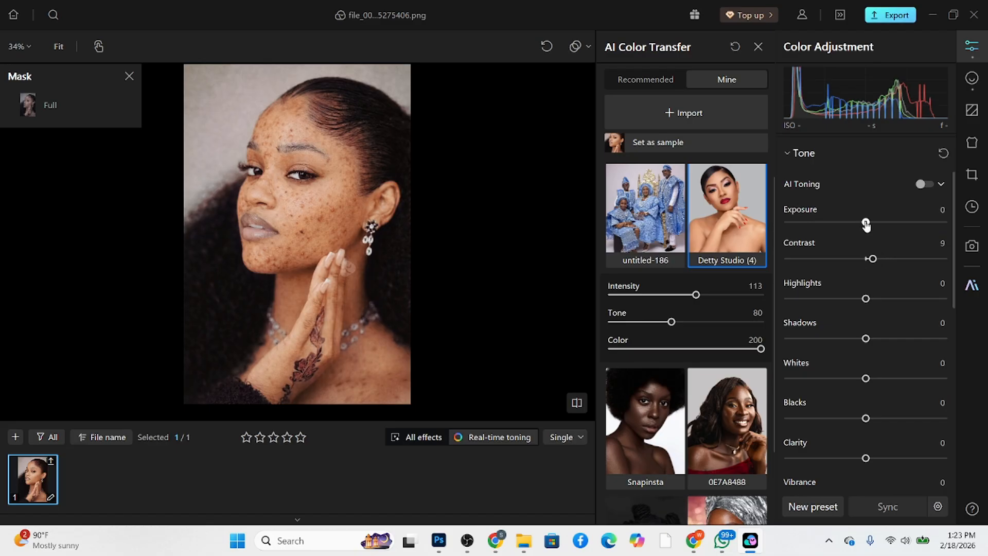
drag(867, 225, 865, 225)
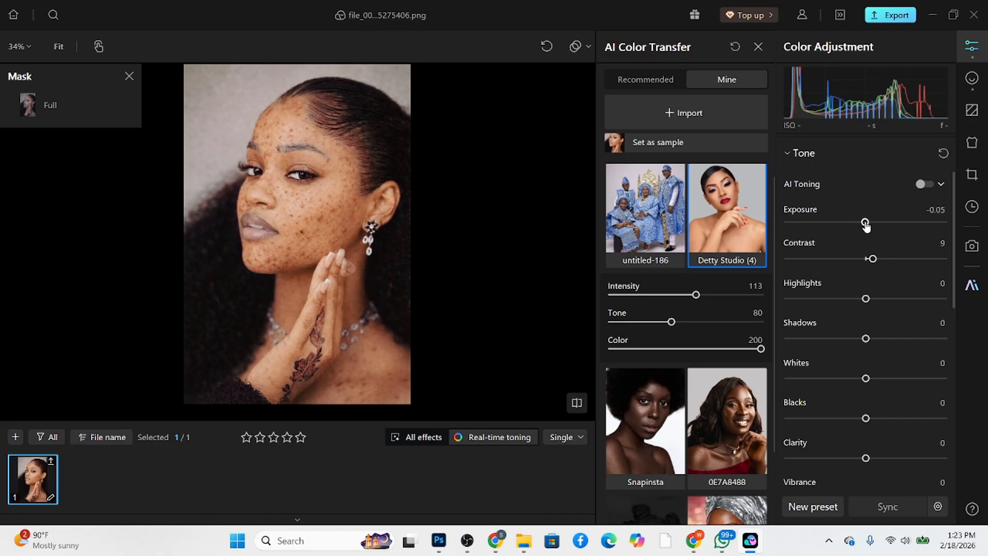
click(857, 339)
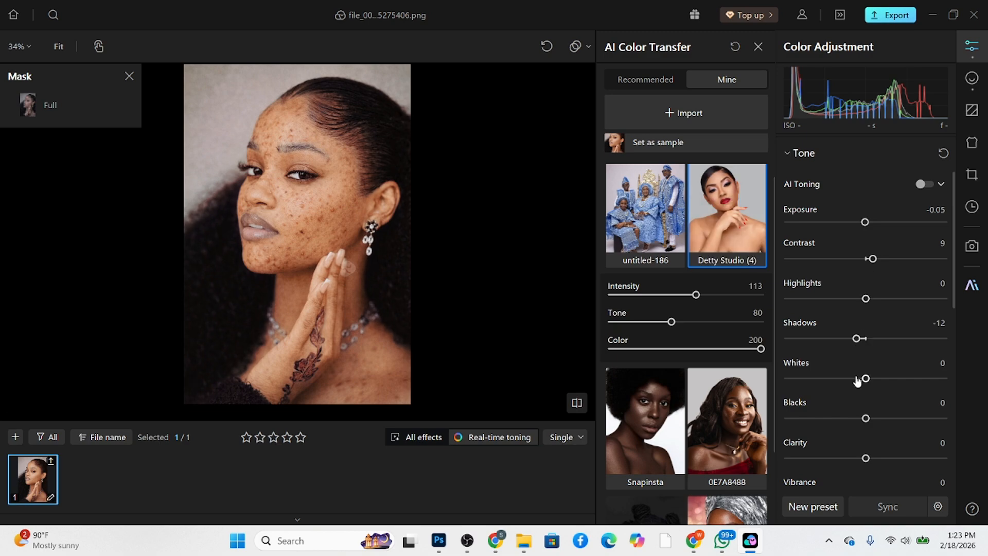
click(858, 418)
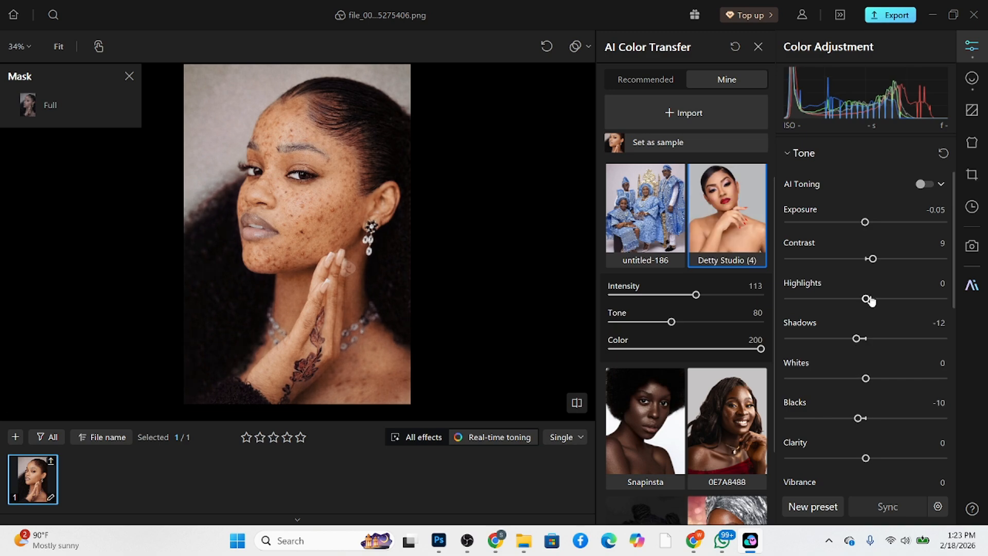
click(870, 299)
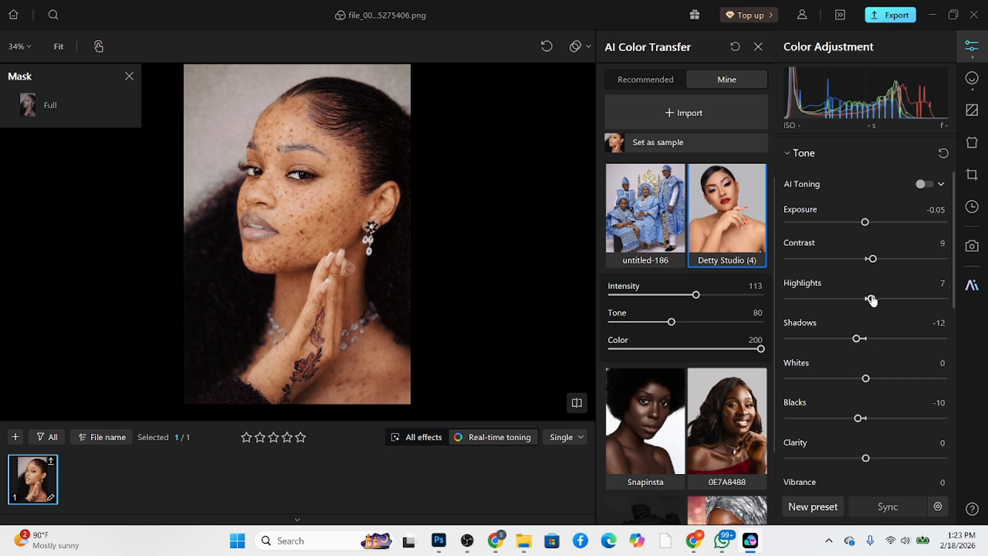
click(976, 82)
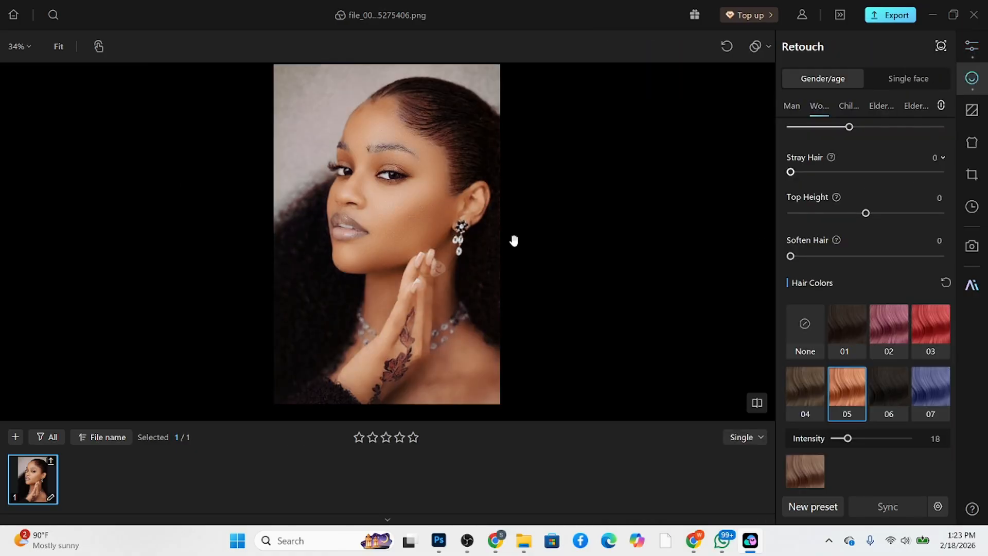
drag(416, 271, 379, 211)
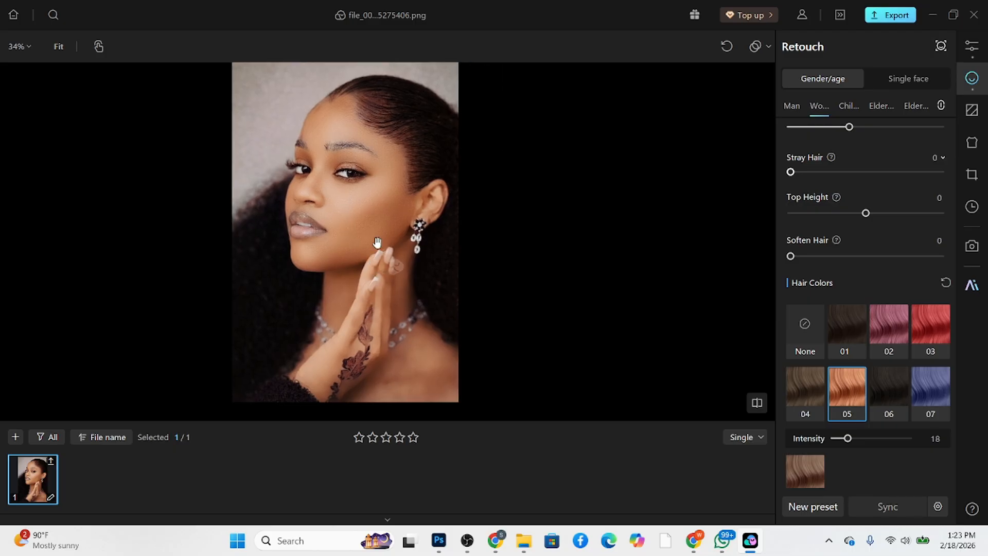
double_click(408, 84)
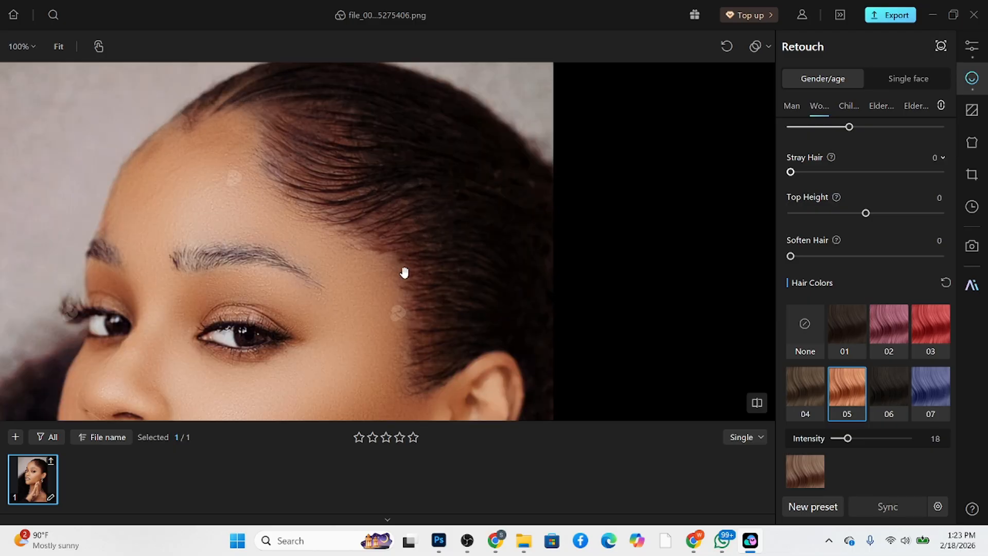
double_click(323, 108)
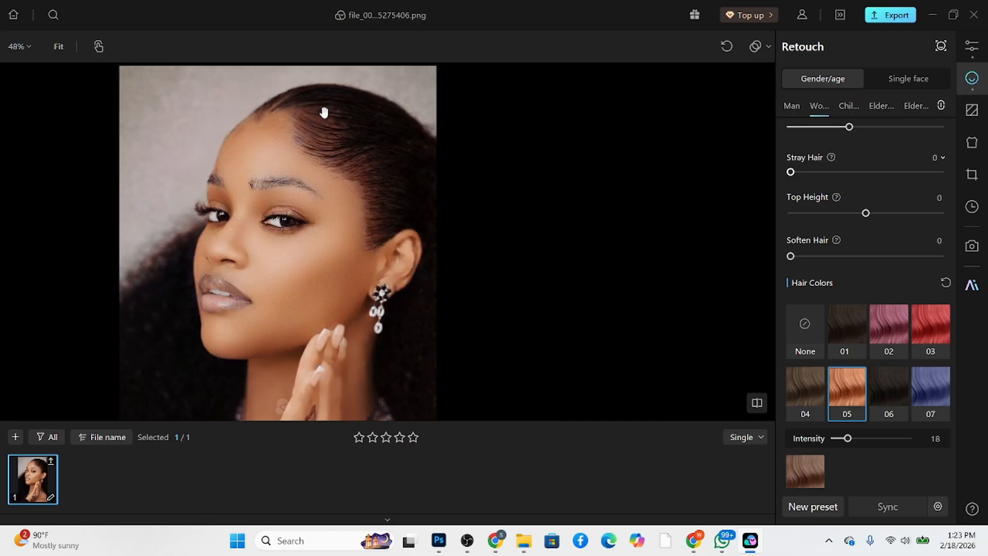
scroll(309, 138, up, 1)
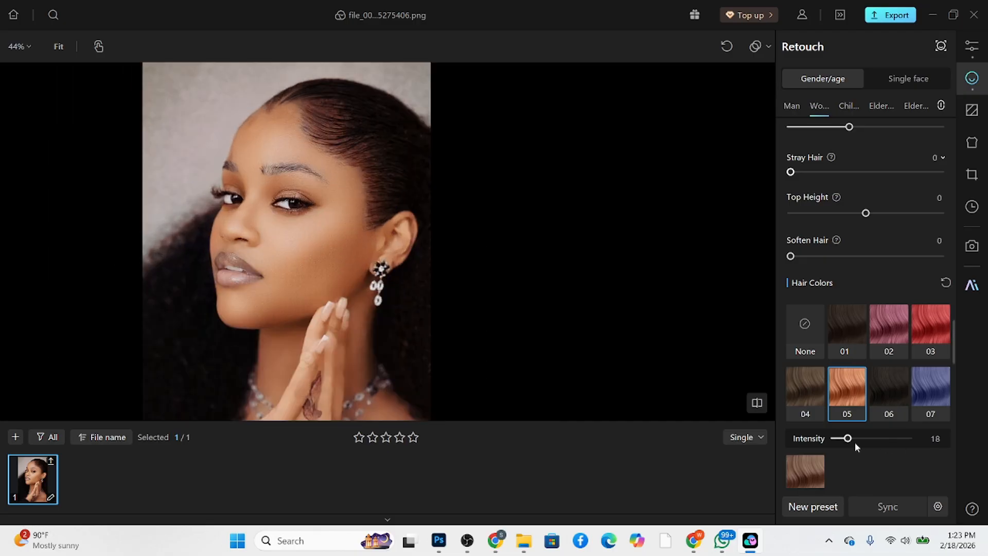
Step: Try hair color 06 at intensity 75 and hair color 08 at intensities 0 and 100
mouse_move(847, 438)
mouse_down()
mouse_move(819, 443)
mouse_move(847, 438)
mouse_up()
click(896, 386)
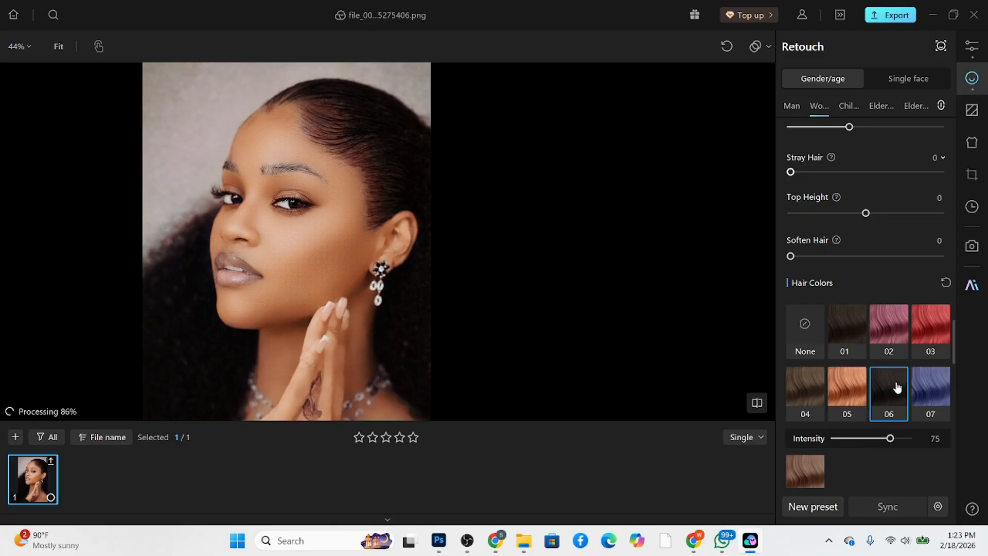
click(811, 479)
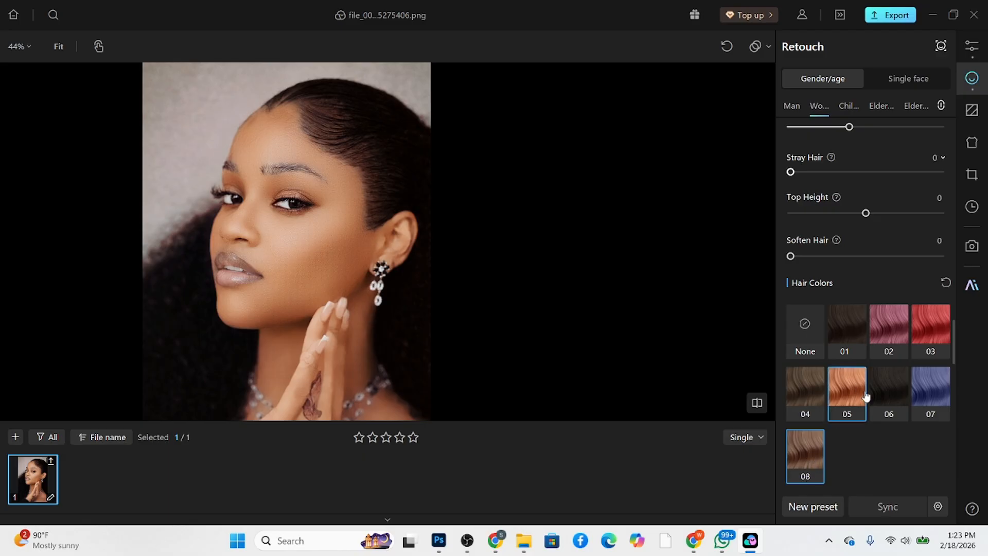
scroll(852, 447, down, 2)
drag(899, 426, 768, 434)
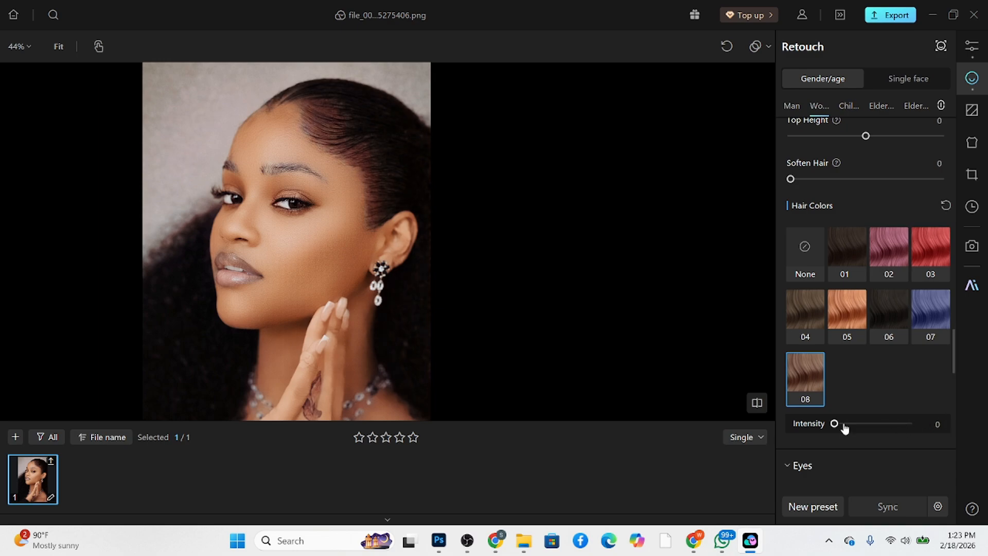
drag(837, 424, 959, 421)
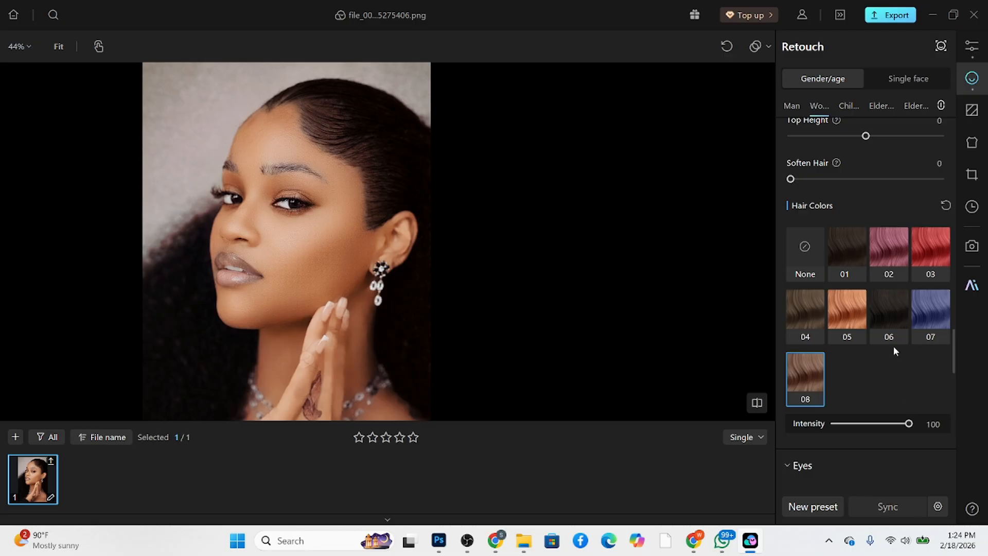
click(893, 325)
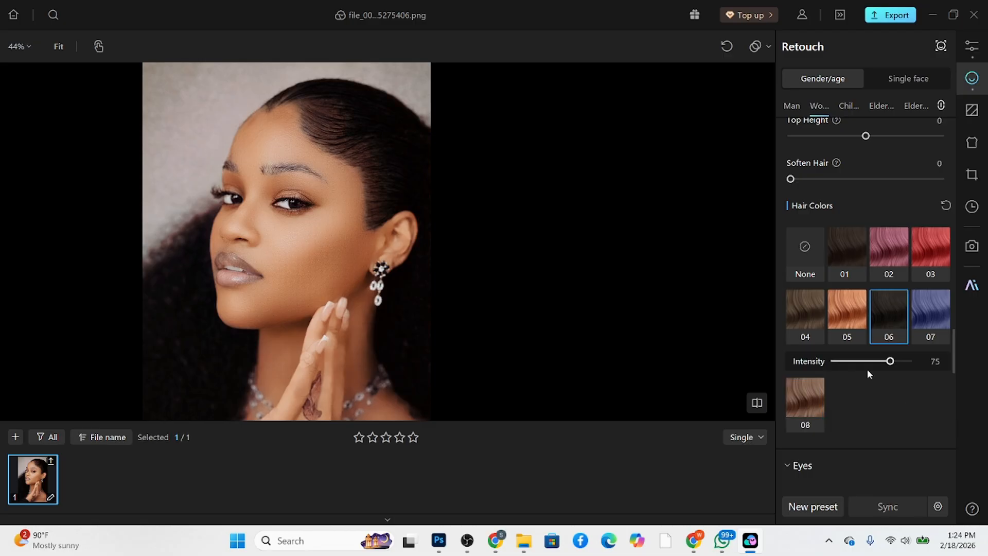
Step: Apply hair color 08 at an intensity of 52 and check the portrait
click(816, 405)
scroll(900, 402, down, 1)
drag(892, 386, 873, 386)
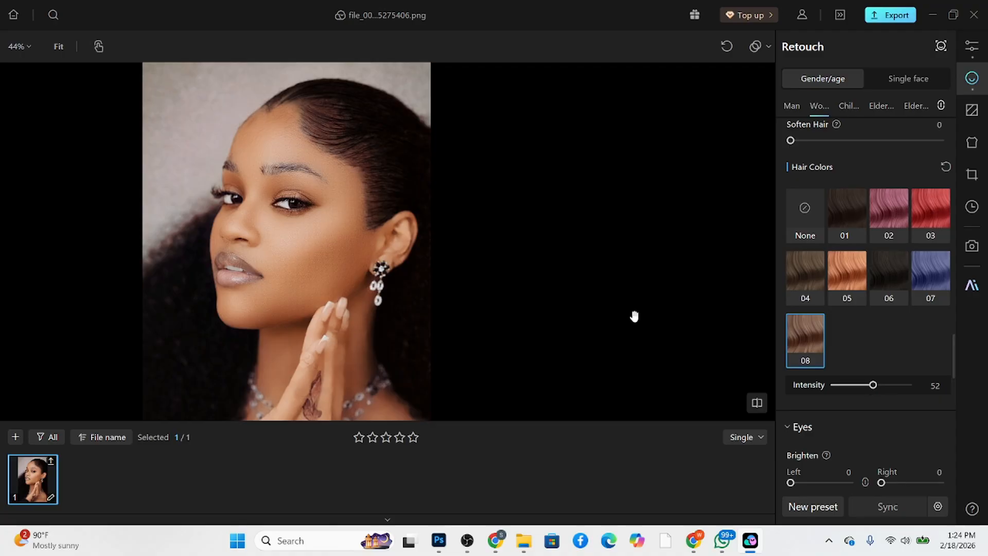
key(space)
key(space)
Step: Apply the Tanned skin tone at an intensity of 33 and examine its effect on the face
scroll(890, 342, up, 5)
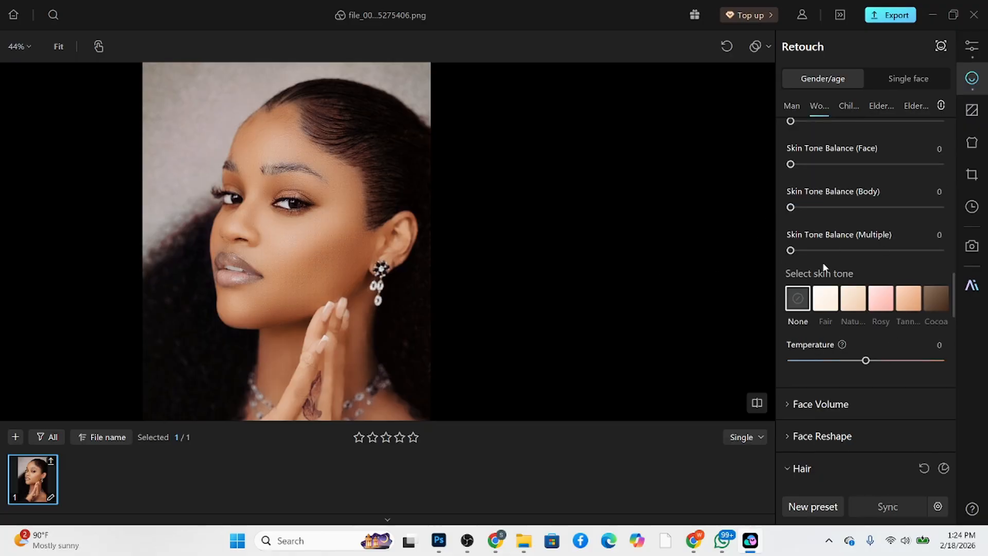
click(908, 299)
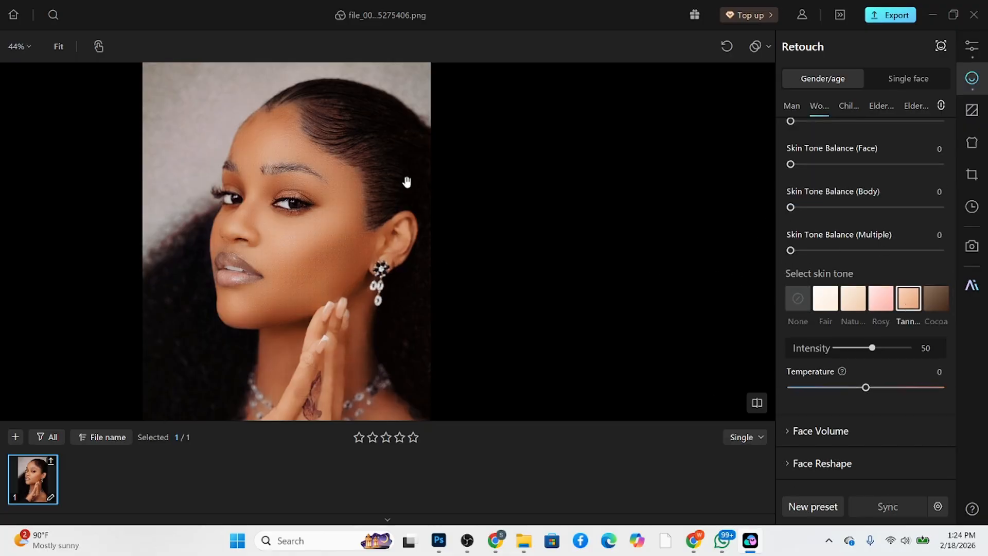
scroll(404, 199, down, 4)
drag(361, 275, 414, 251)
scroll(417, 247, up, 3)
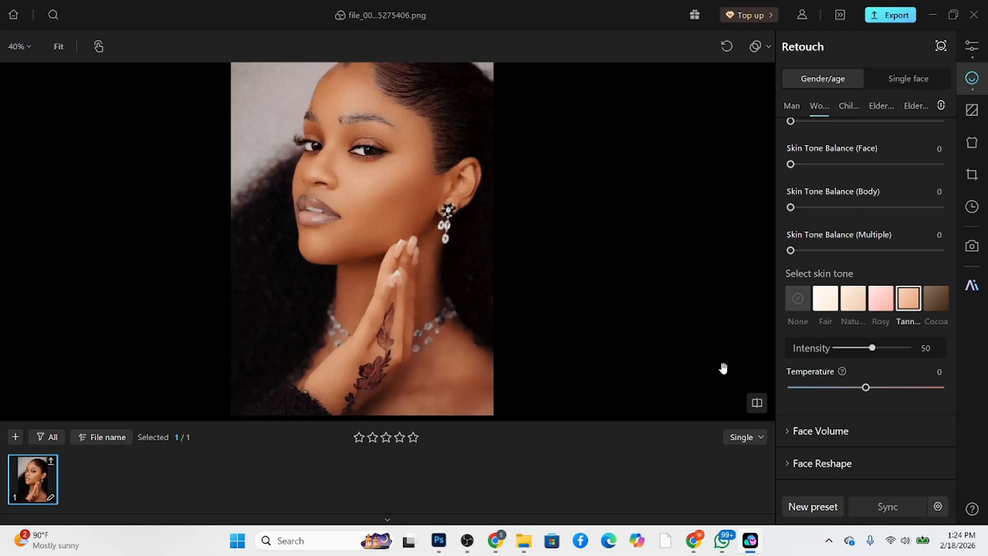
drag(864, 352, 859, 351)
key(backslash)
scroll(330, 105, up, 2)
scroll(368, 242, up, 2)
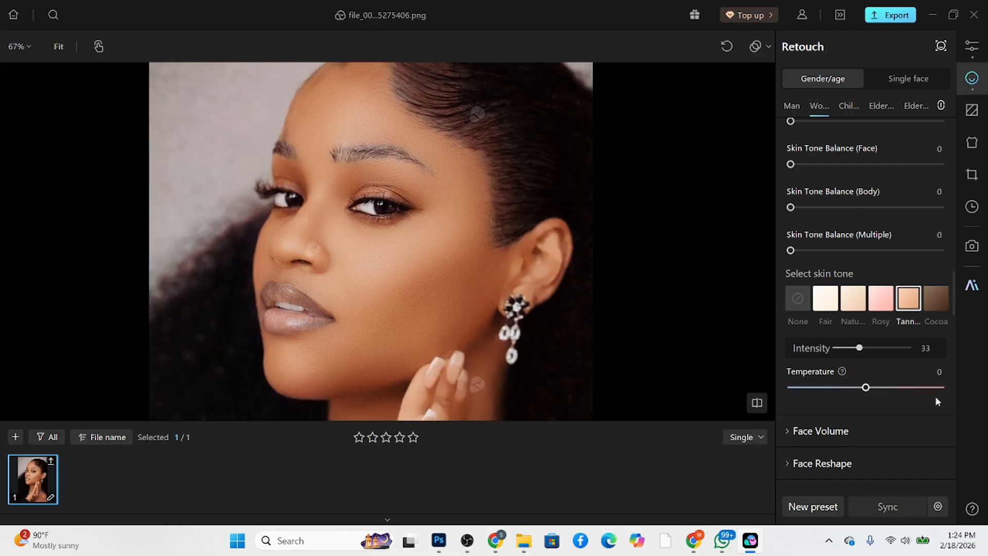
Step: Try eyebrow makeup styles 05, 07 and 06, and apply eyebrow style 03
scroll(880, 415, down, 3)
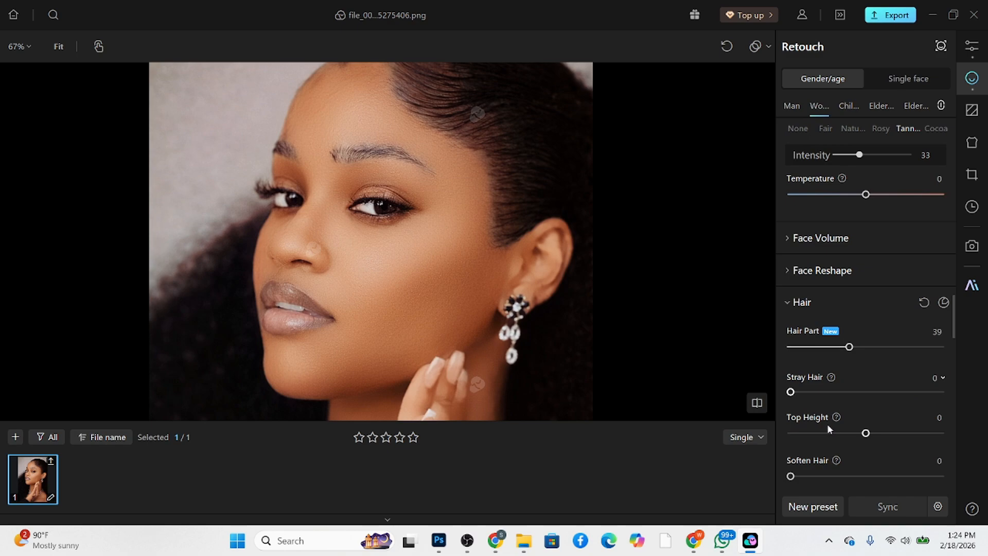
scroll(827, 427, down, 10)
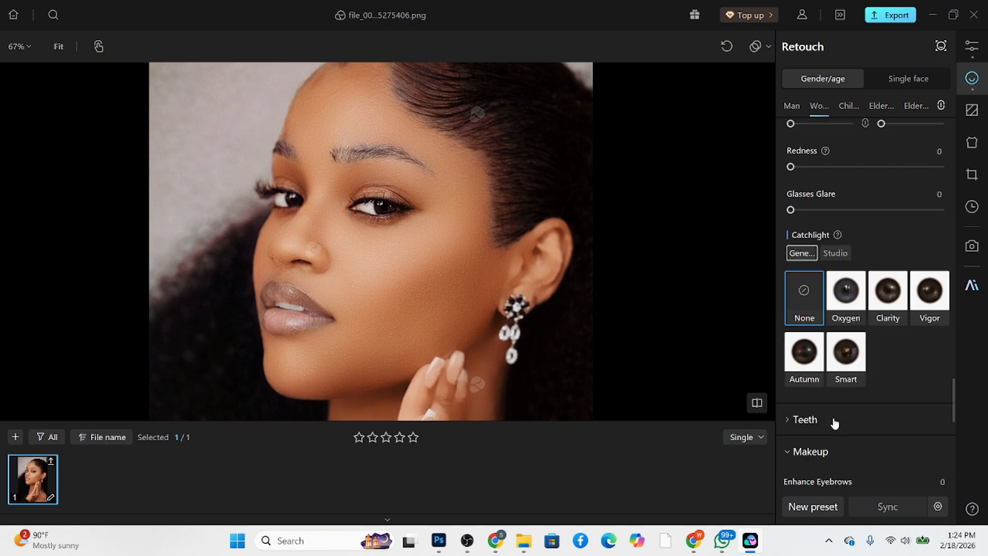
scroll(835, 423, down, 8)
scroll(834, 419, up, 2)
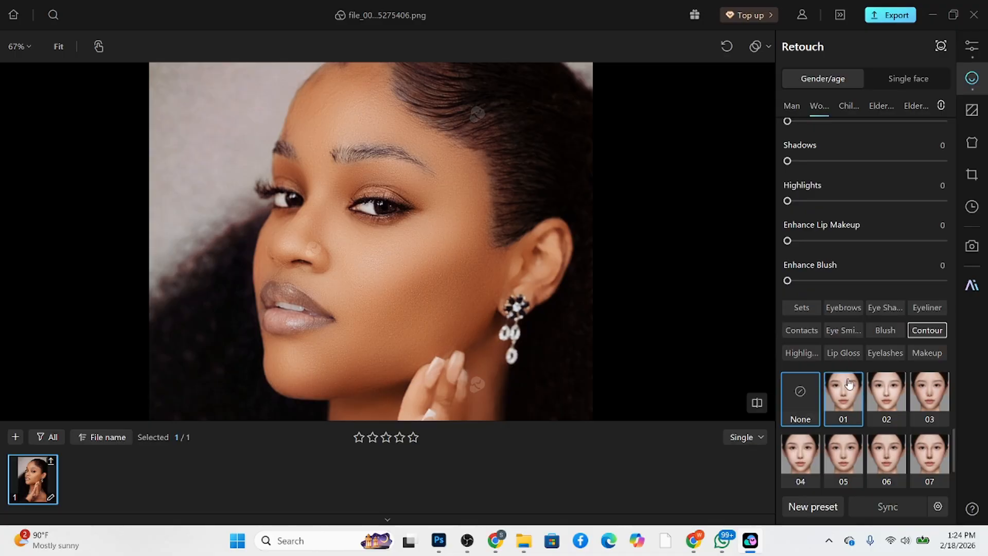
click(854, 311)
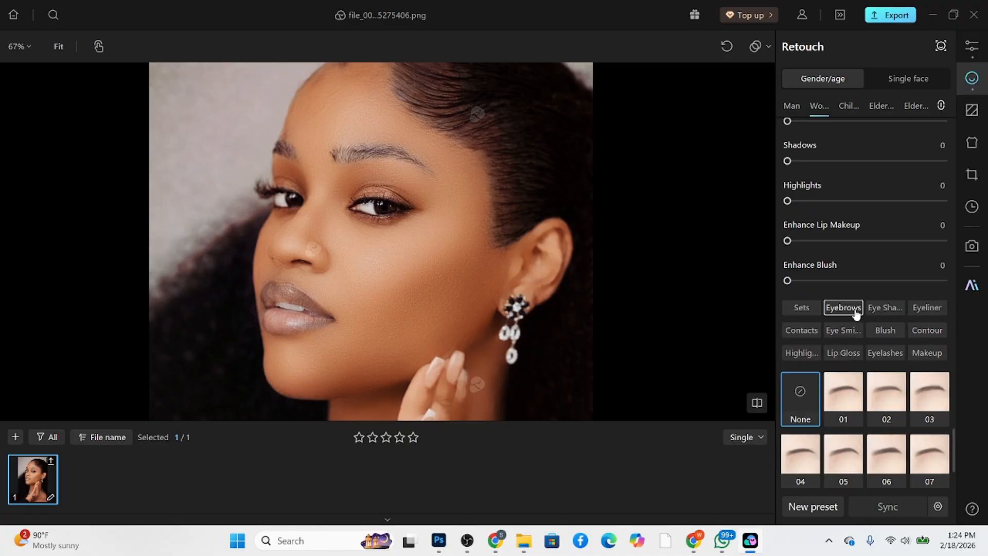
click(845, 463)
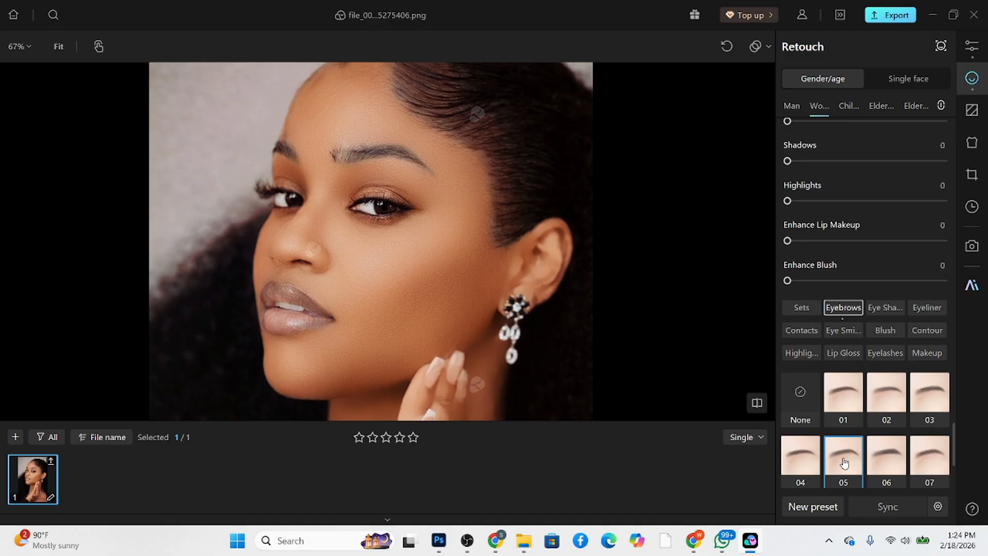
click(932, 461)
click(885, 465)
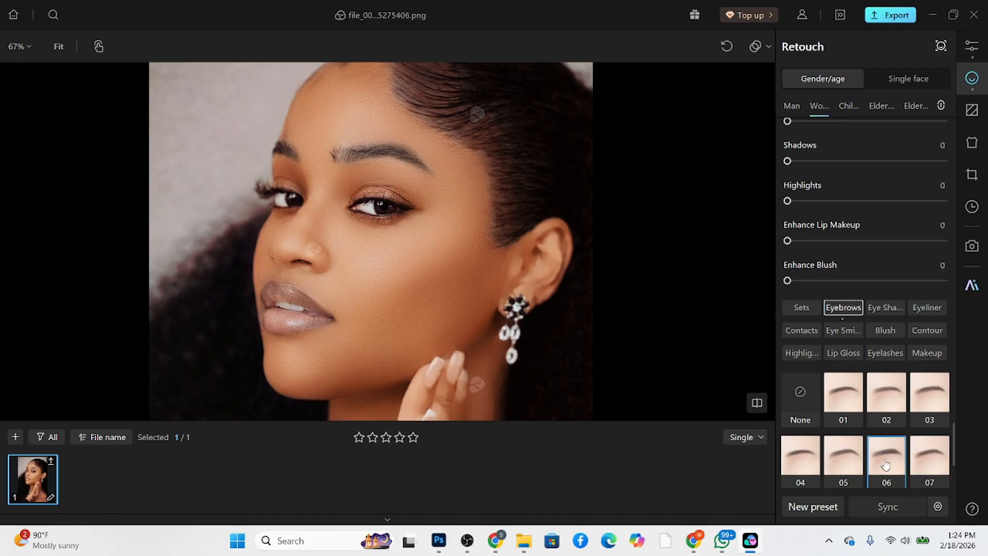
click(925, 389)
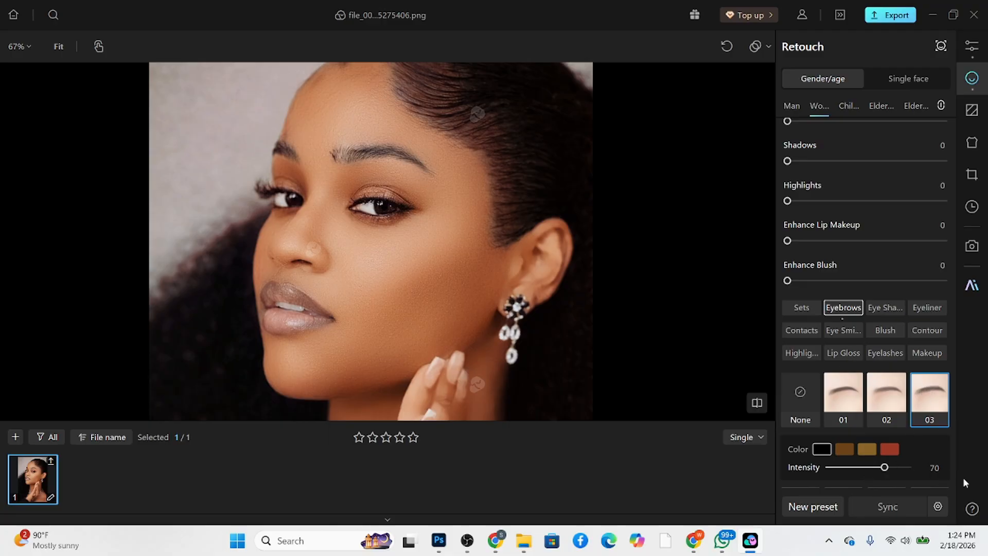
Step: Try the Eye Smiles makeup style 03 and apply style 02 to the eyes
click(849, 334)
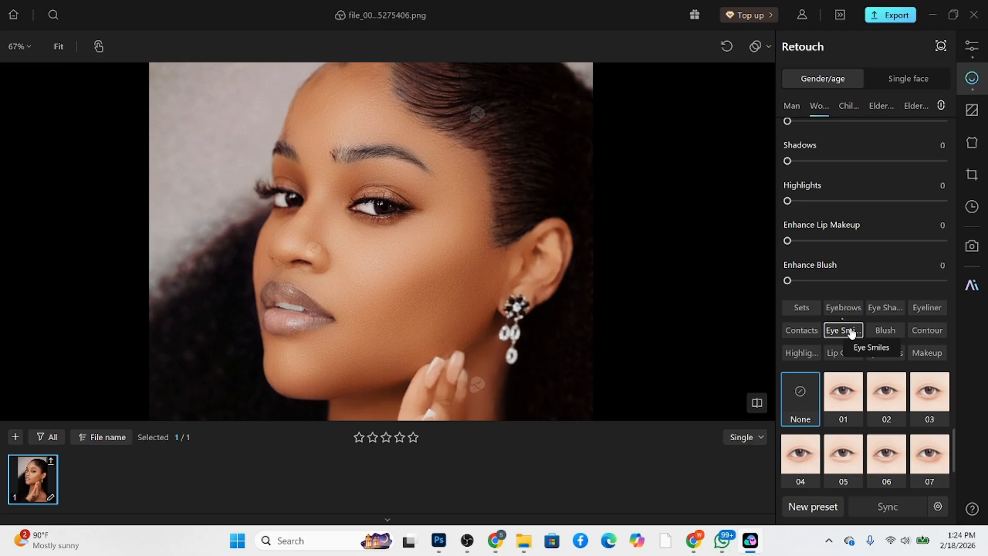
click(894, 399)
click(923, 400)
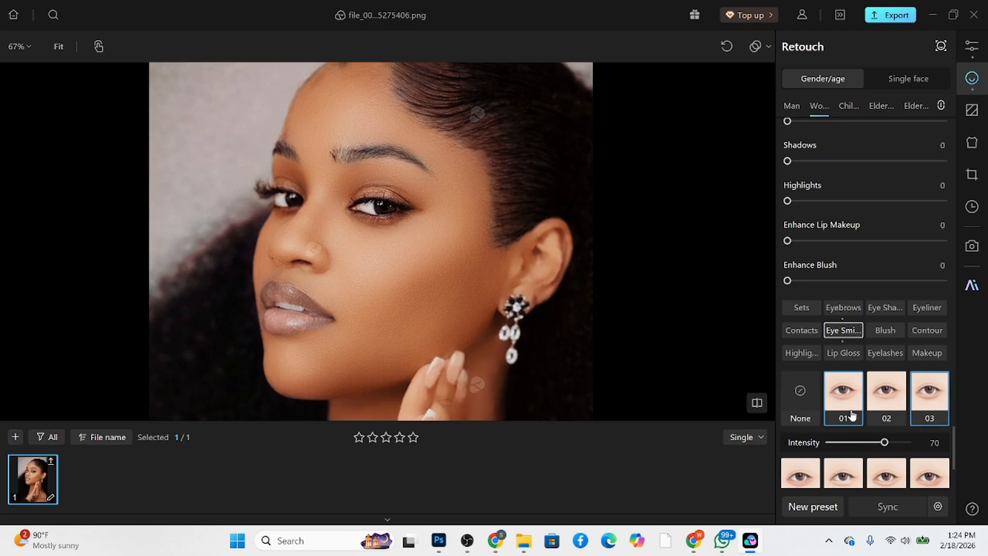
click(886, 400)
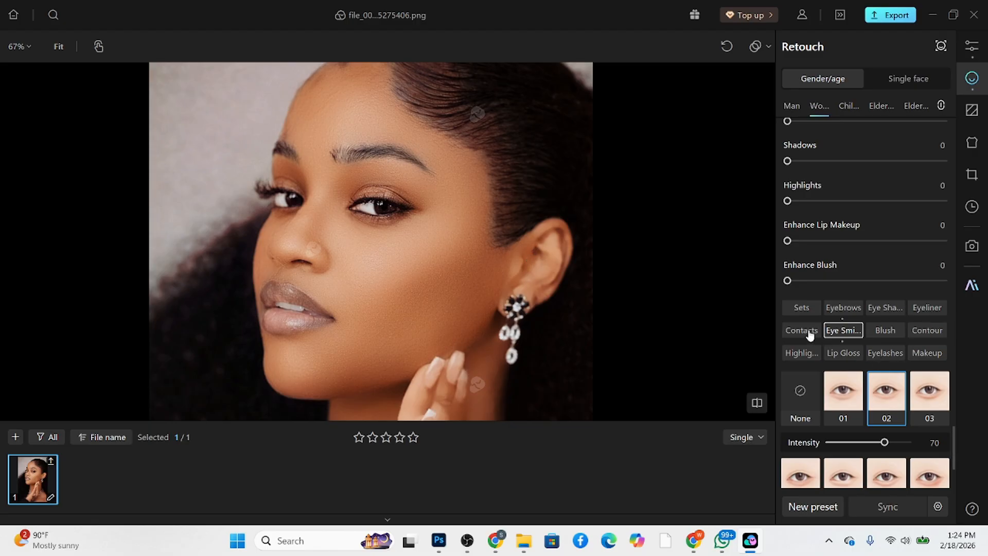
Step: Apply blush style 06 at an intensity of 65 and inspect it on the cheeks
click(885, 330)
scroll(900, 461, down, 3)
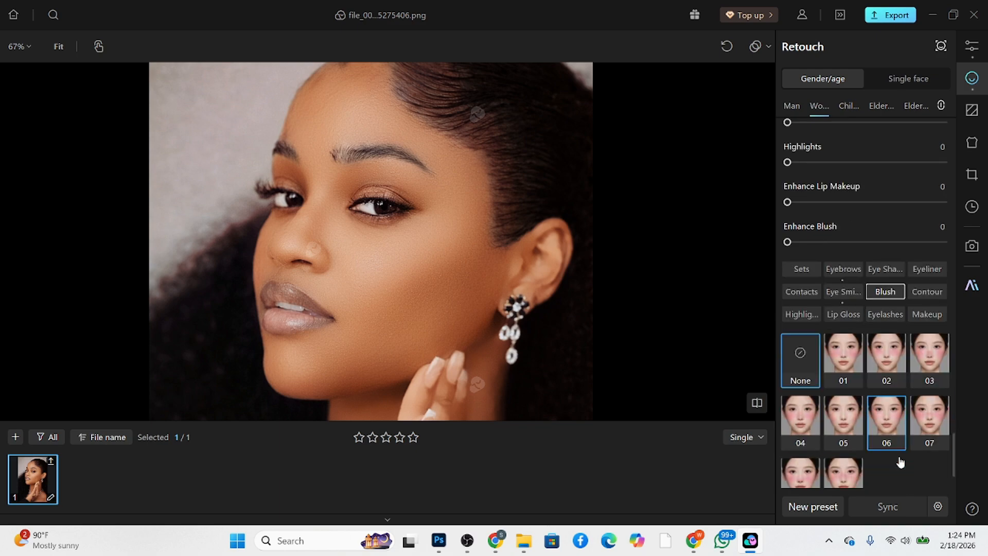
click(899, 383)
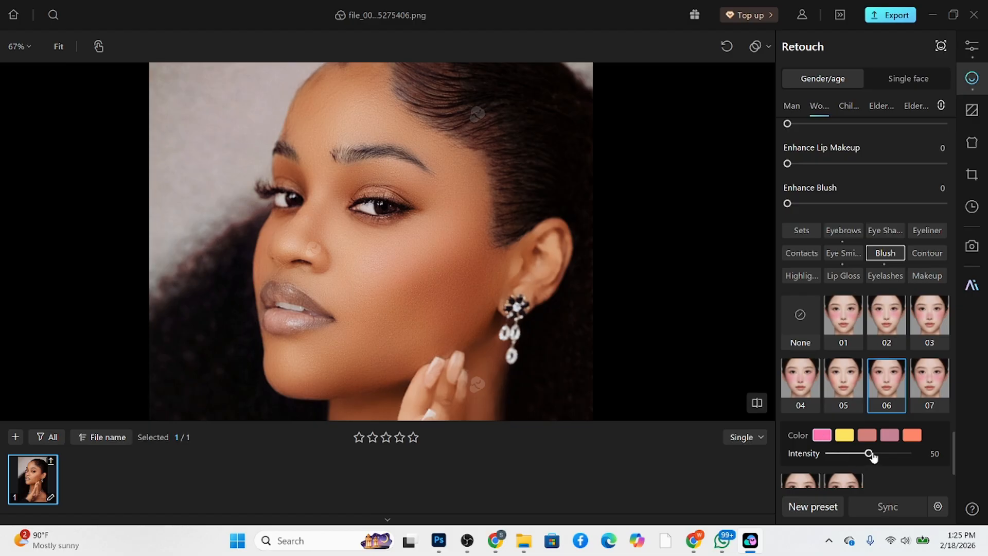
drag(870, 453, 880, 455)
scroll(424, 178, down, 2)
scroll(424, 177, up, 3)
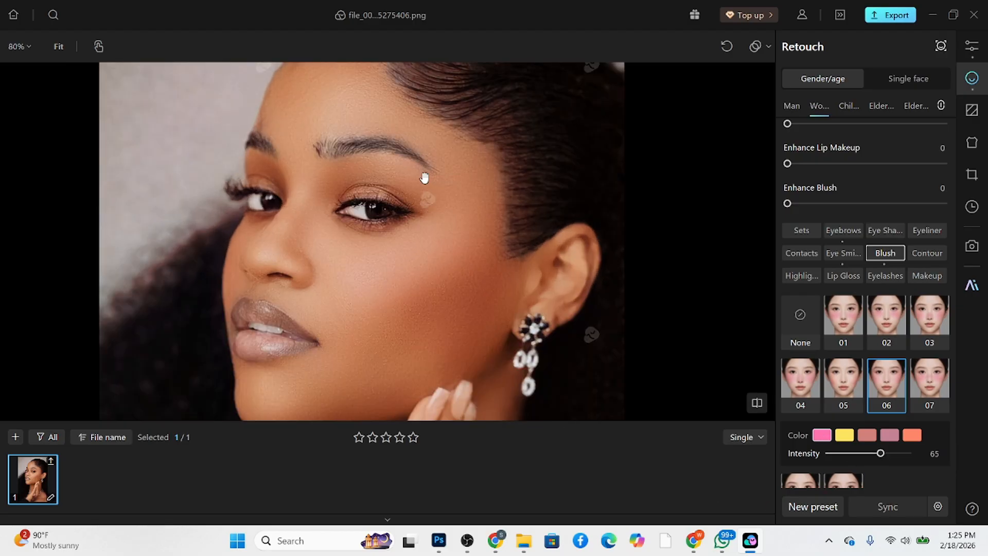
scroll(424, 177, down, 2)
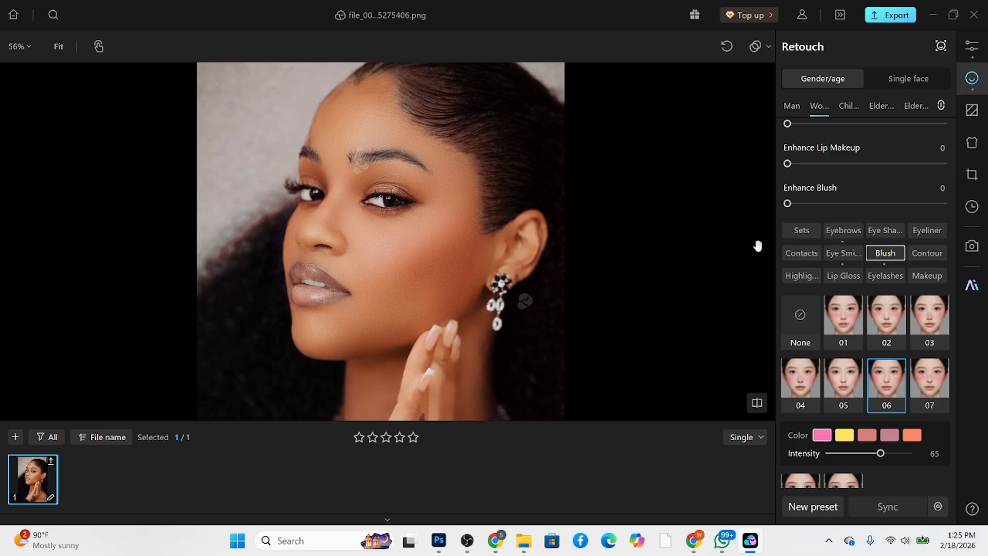
Step: Try contour styles 06 and 03, and apply contour style 02 at an intensity of 33
click(925, 255)
click(886, 383)
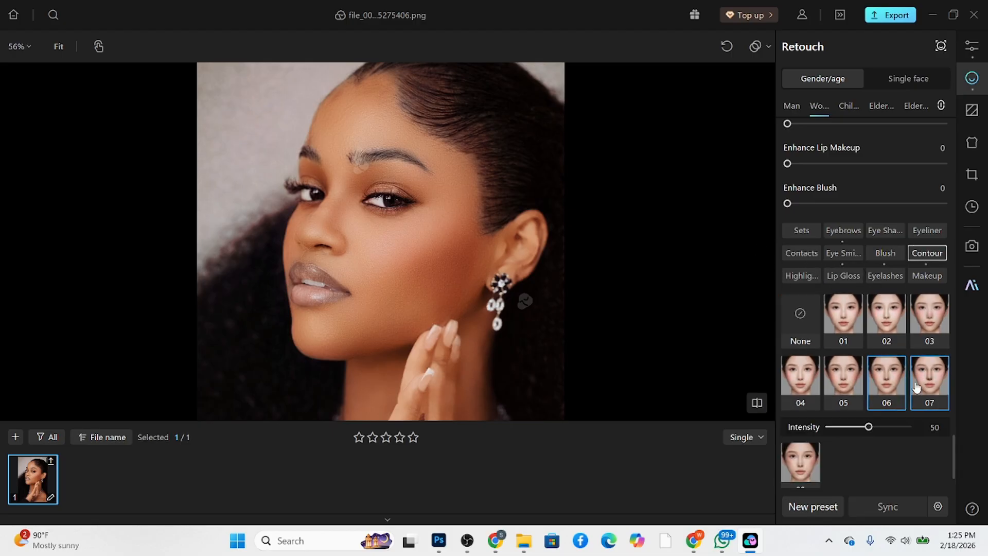
click(929, 330)
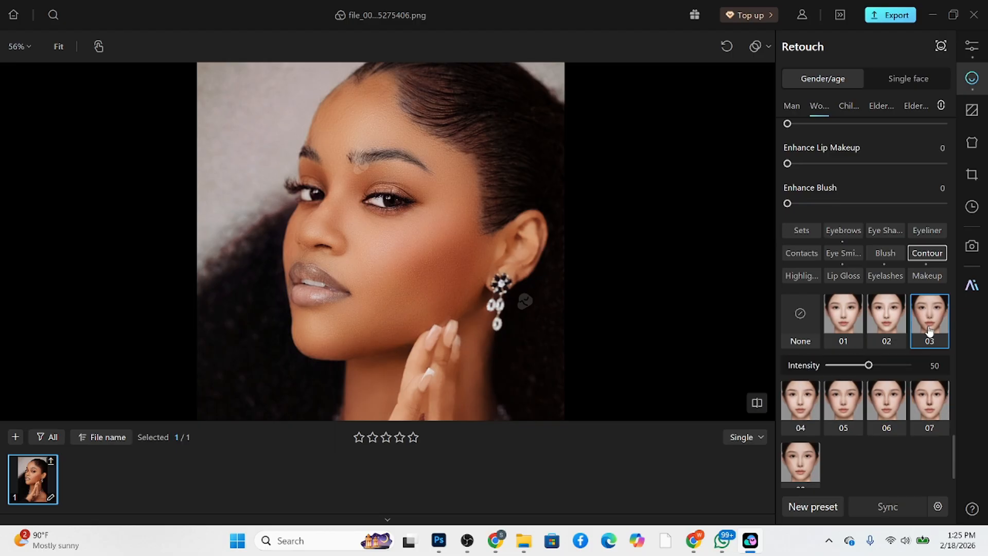
click(892, 320)
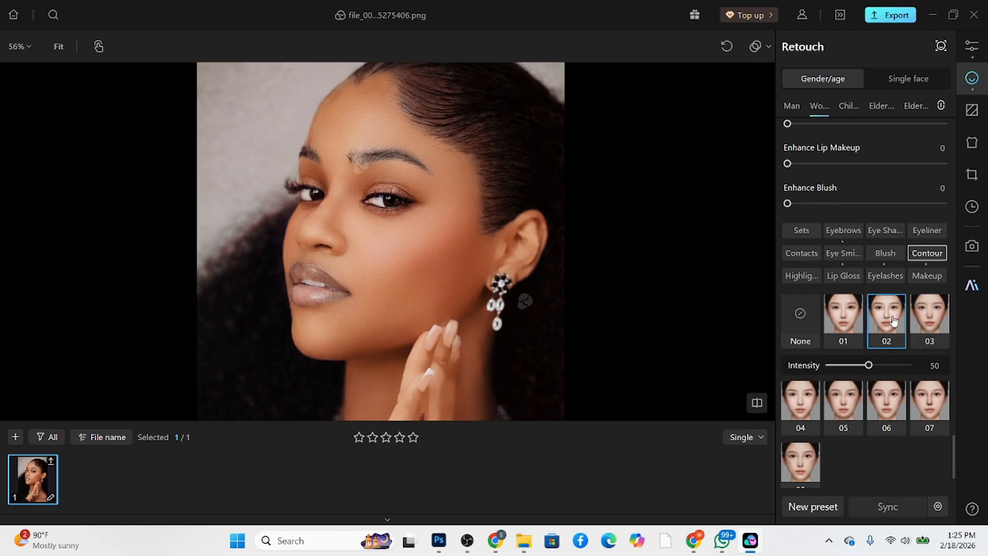
drag(868, 365, 856, 365)
Step: Apply eye shadow style 02 and lower its intensity
click(881, 232)
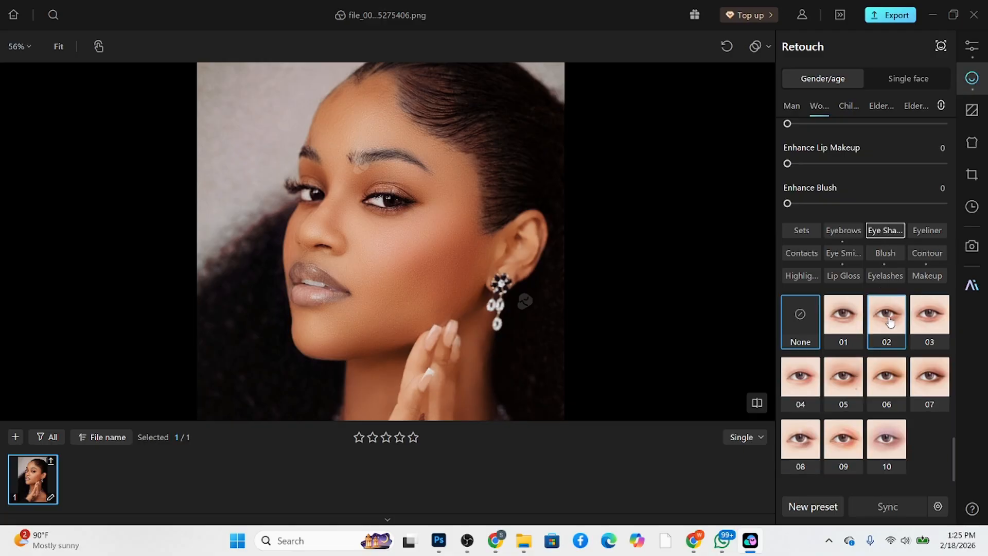
click(890, 321)
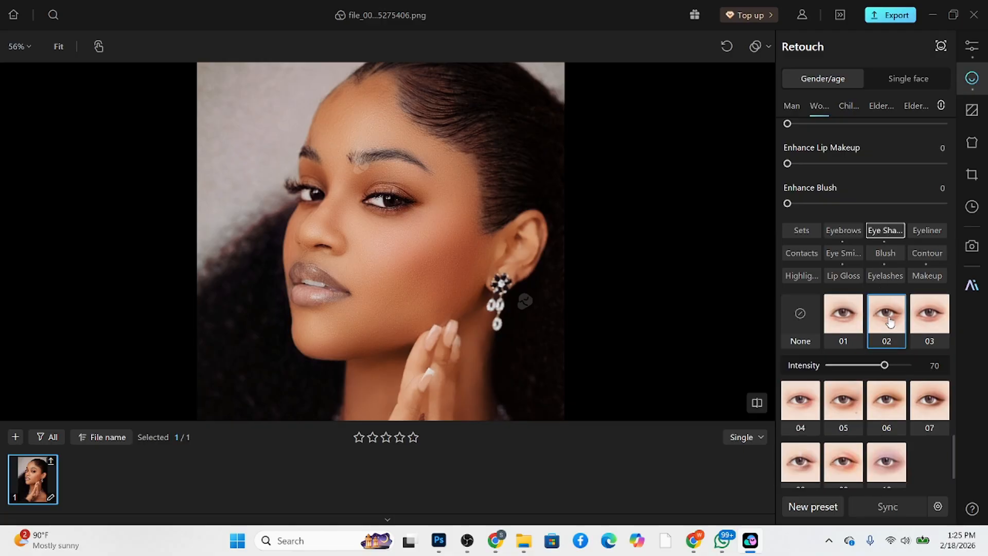
click(868, 367)
Step: Try lip gloss shades 05 and 10, and apply shade 03 at an intensity of 54
click(927, 232)
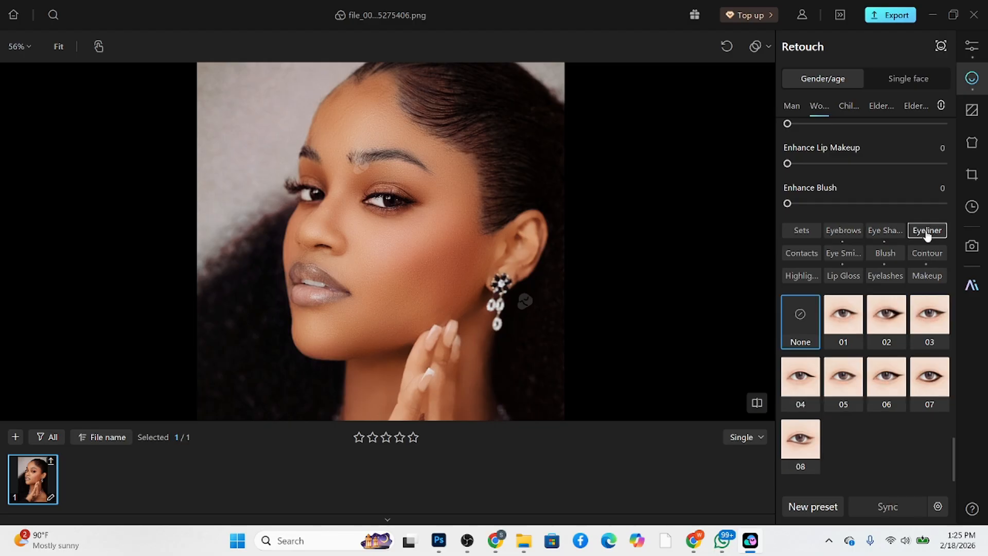
click(846, 258)
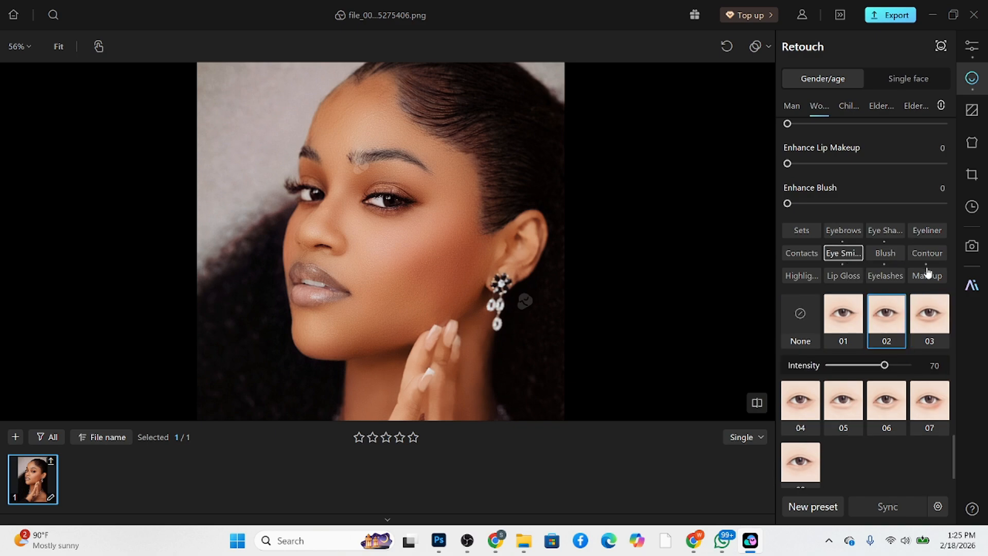
click(851, 278)
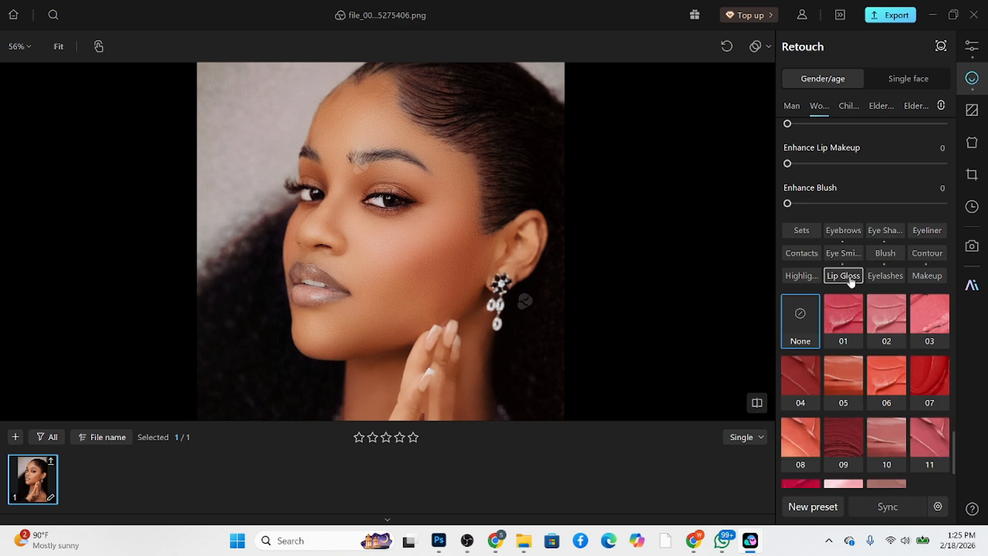
click(936, 332)
drag(884, 365, 874, 365)
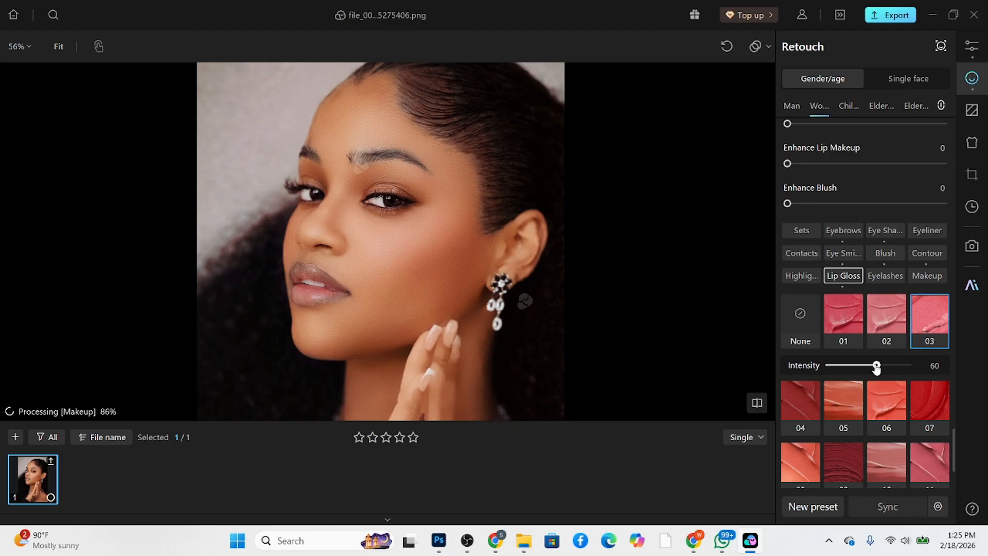
click(851, 404)
click(891, 453)
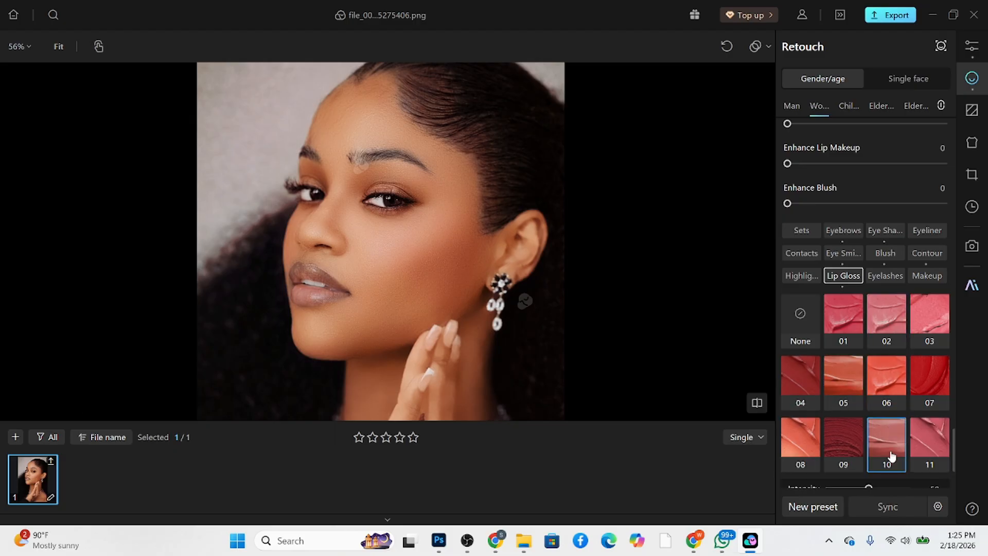
click(929, 317)
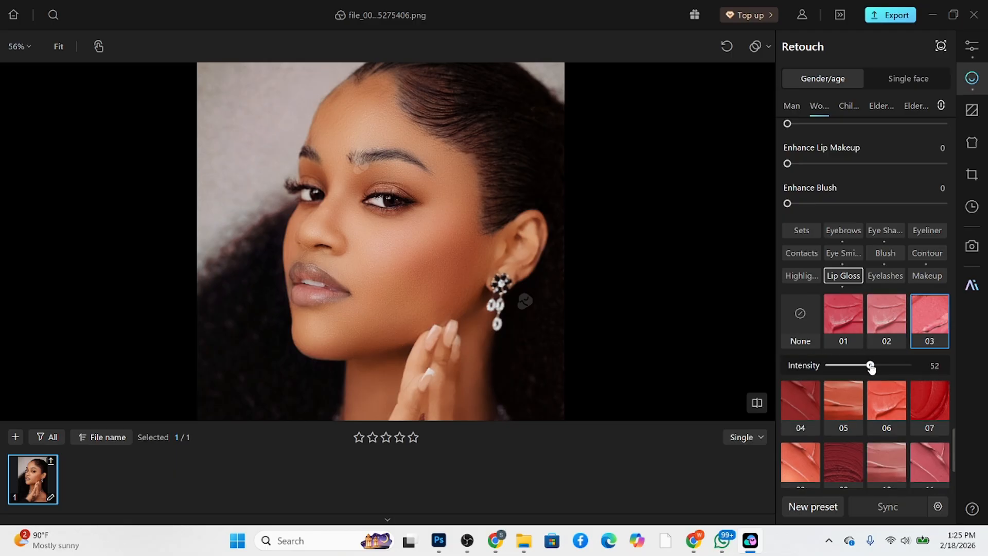
drag(869, 366, 871, 365)
Step: Set the makeup's Enhance Blush to 47, Enhance Lip Makeup to 100, Highlights to 31 and Shadows to 72
scroll(811, 246, up, 2)
scroll(818, 242, up, 1)
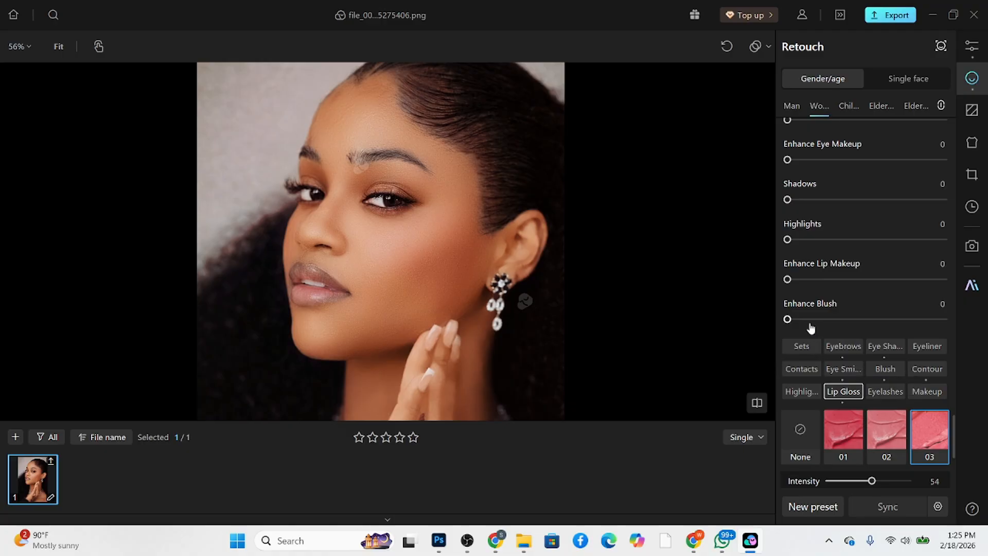
drag(809, 321, 861, 320)
drag(826, 282, 953, 294)
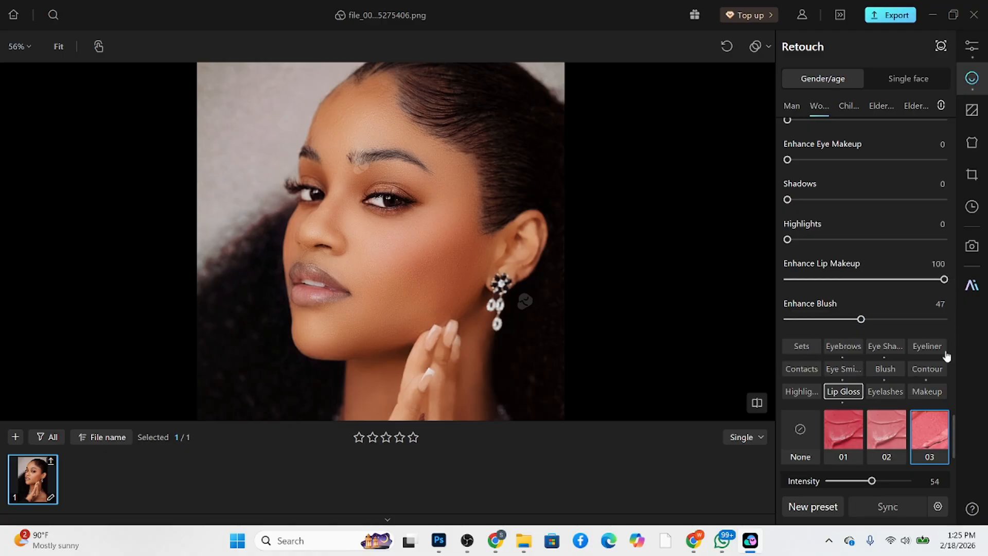
drag(809, 240, 836, 240)
click(900, 202)
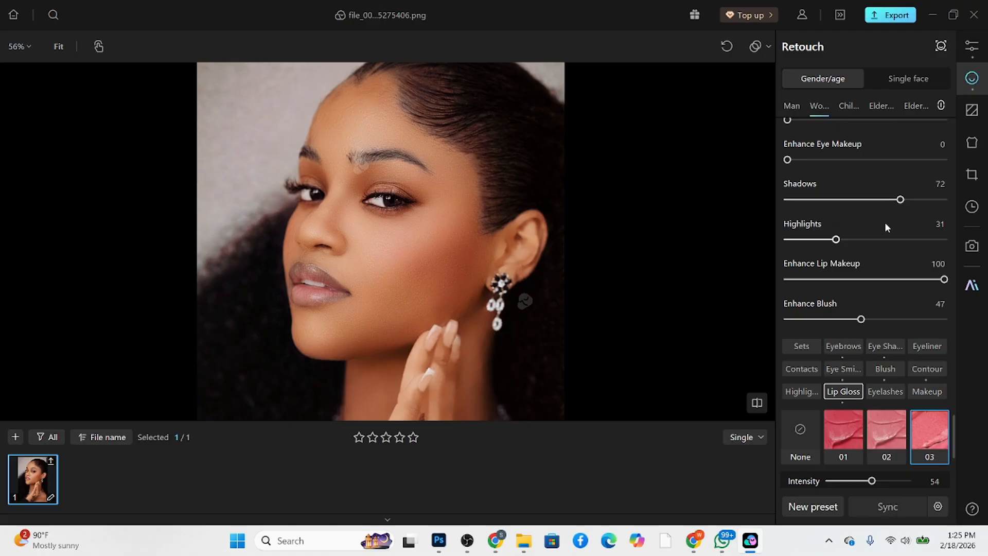
Step: Set Enhance Eye Makeup and Enhance Eyebrows both to 100
scroll(884, 221, up, 1)
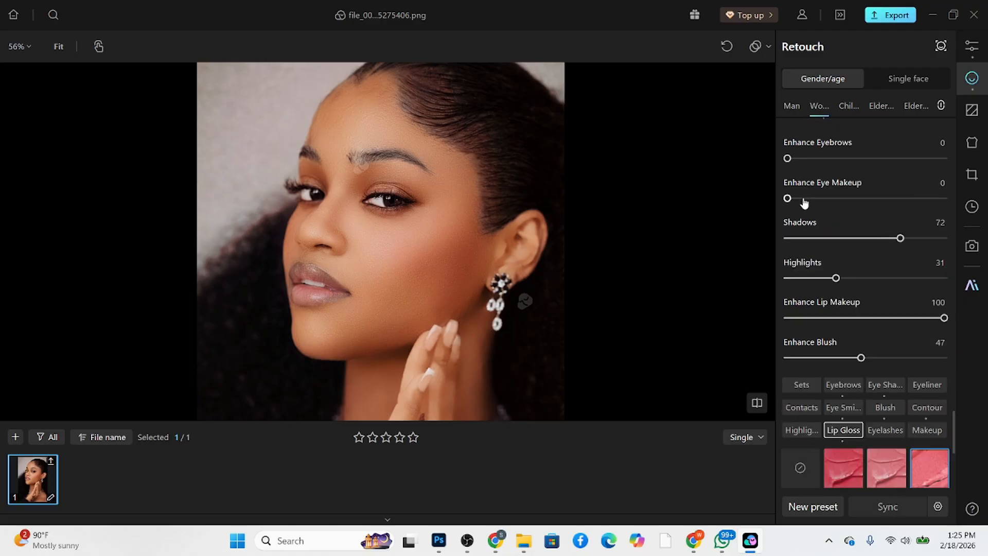
click(816, 199)
drag(889, 205, 956, 203)
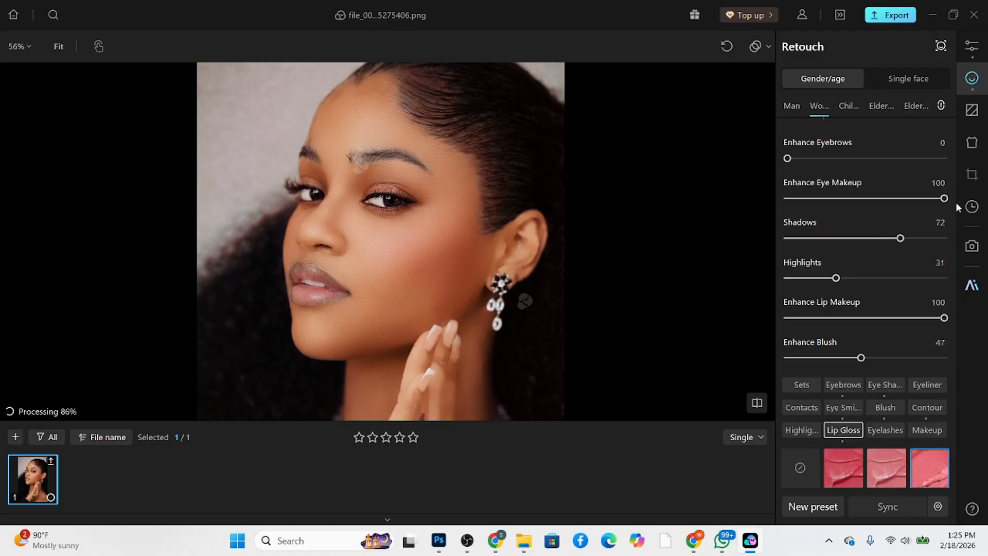
scroll(864, 228, up, 2)
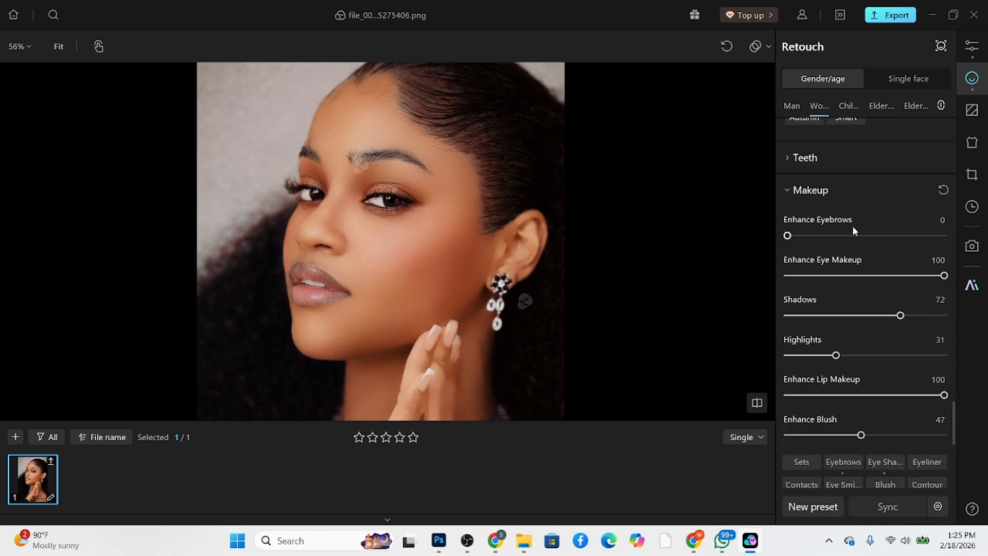
click(817, 237)
drag(818, 238, 949, 236)
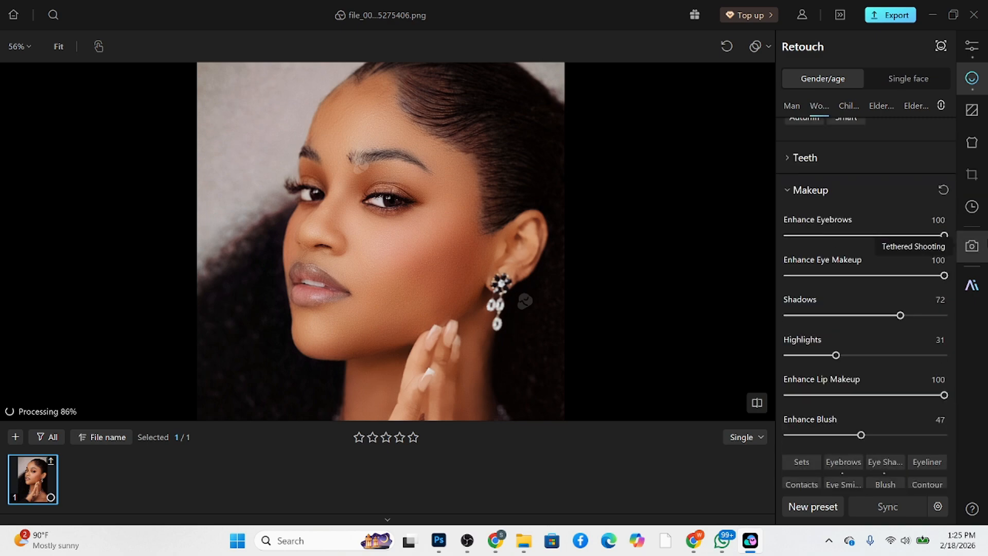
Step: Compare the retouched portrait with the original and examine the made-up face up close
key(backslash)
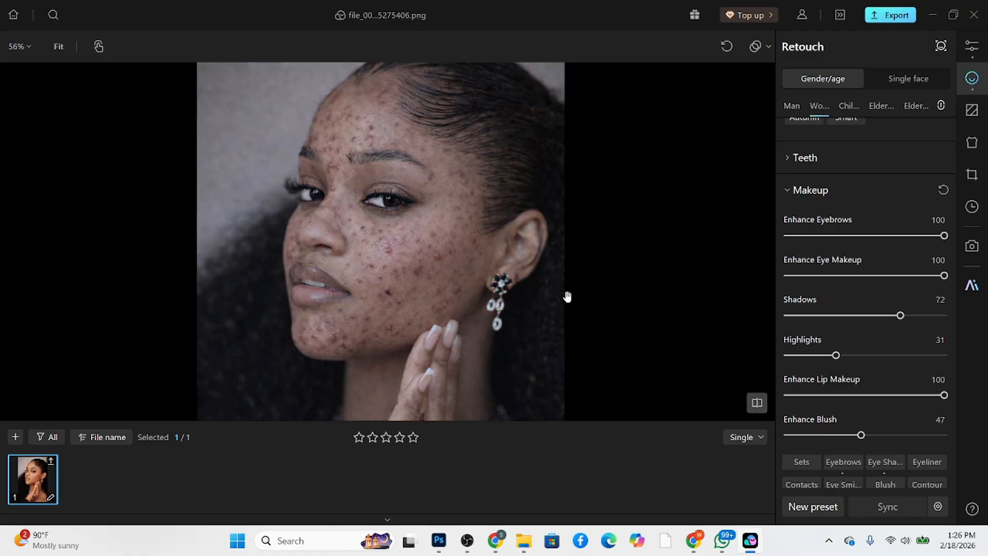
key(backslash)
scroll(472, 276, up, 1)
Step: Try contour styles 06, 07 and 03 on the makeup, and apply style 05 at an intensity of 36
scroll(888, 360, down, 3)
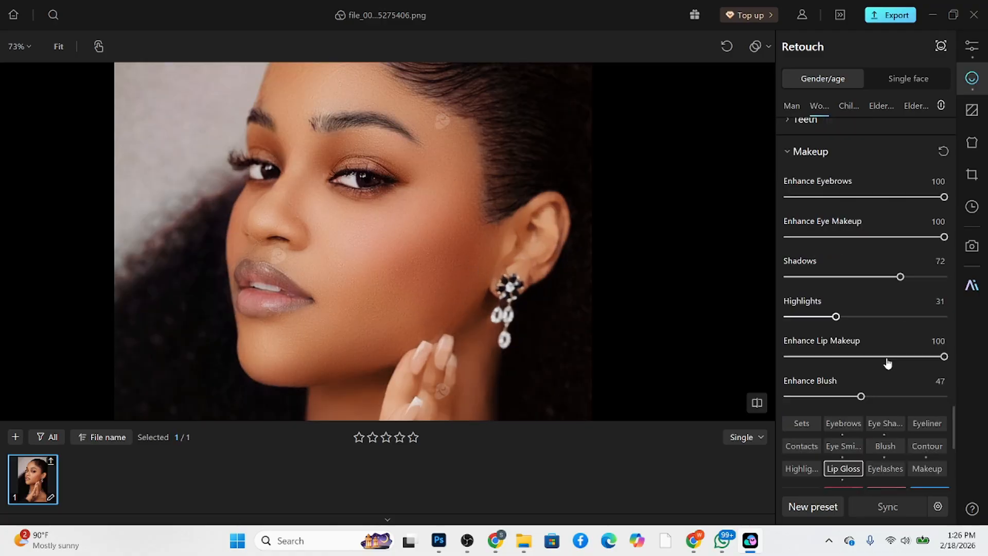
click(925, 369)
scroll(902, 423, down, 2)
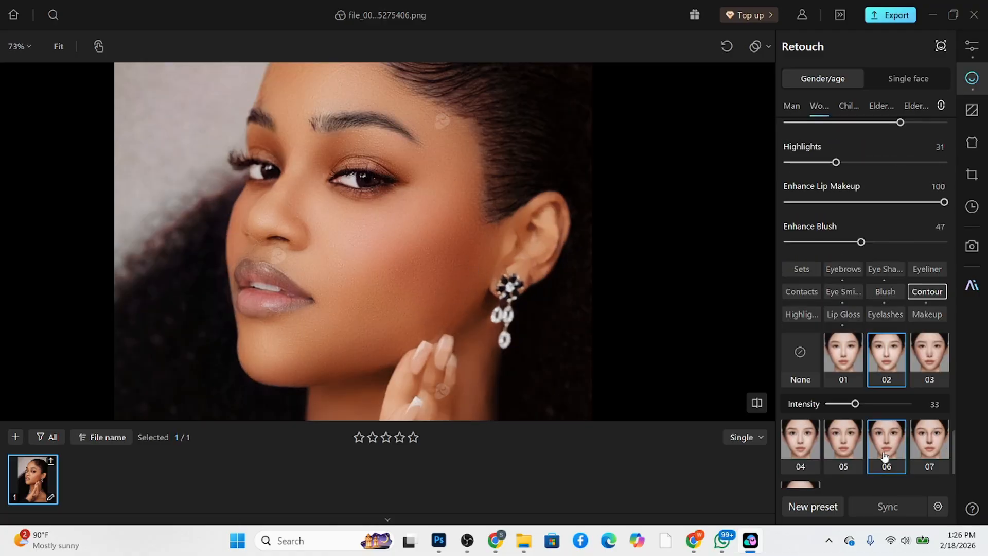
click(885, 453)
click(933, 427)
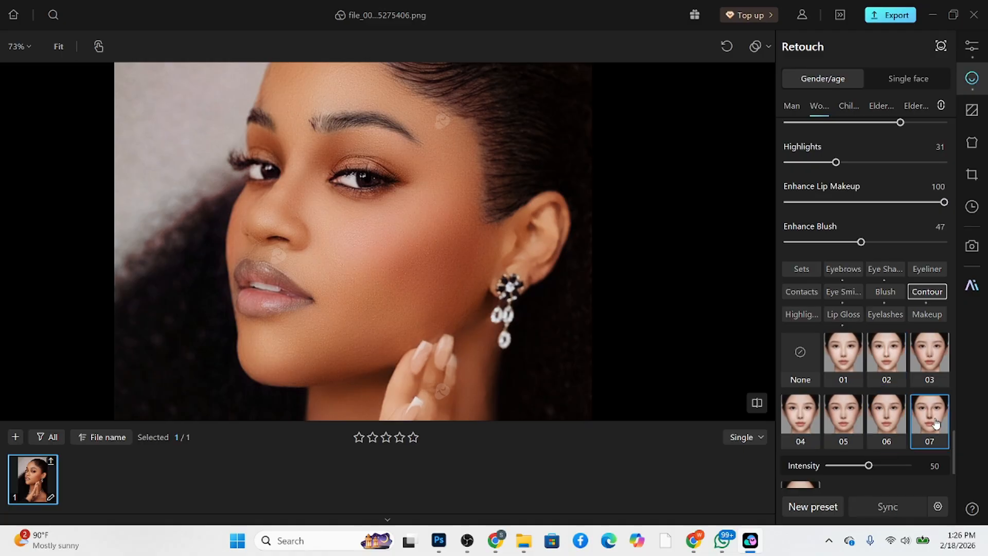
click(927, 354)
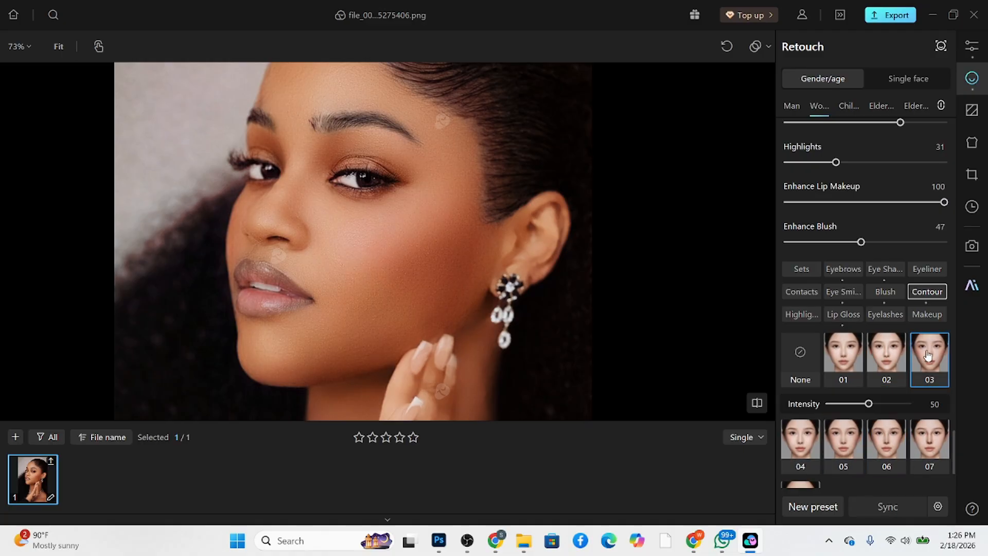
click(848, 404)
scroll(402, 159, down, 4)
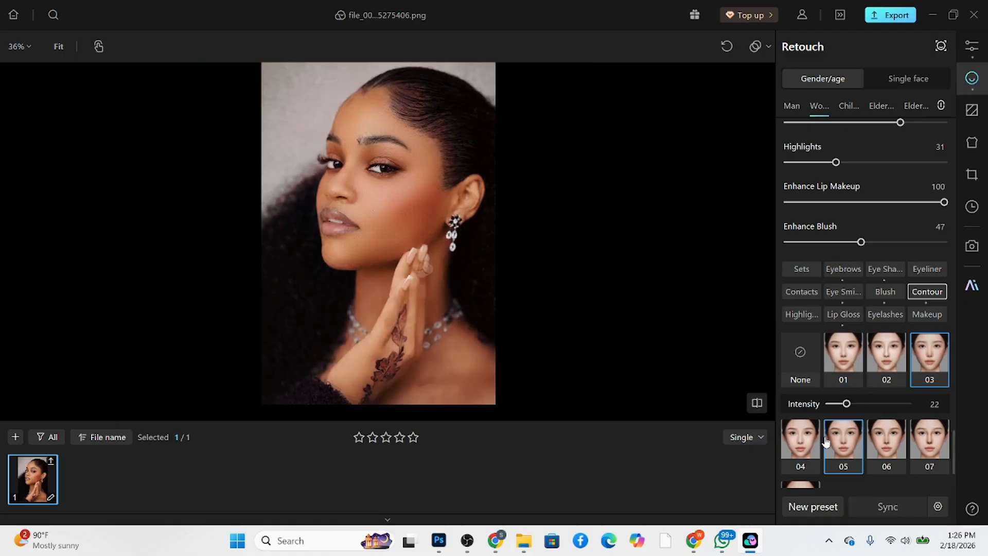
click(805, 439)
click(844, 427)
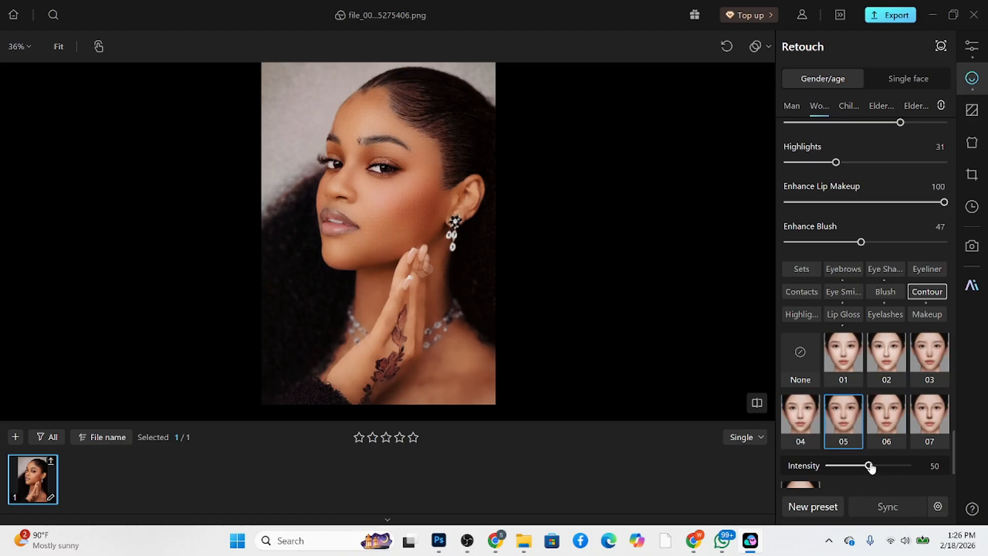
drag(869, 466, 858, 469)
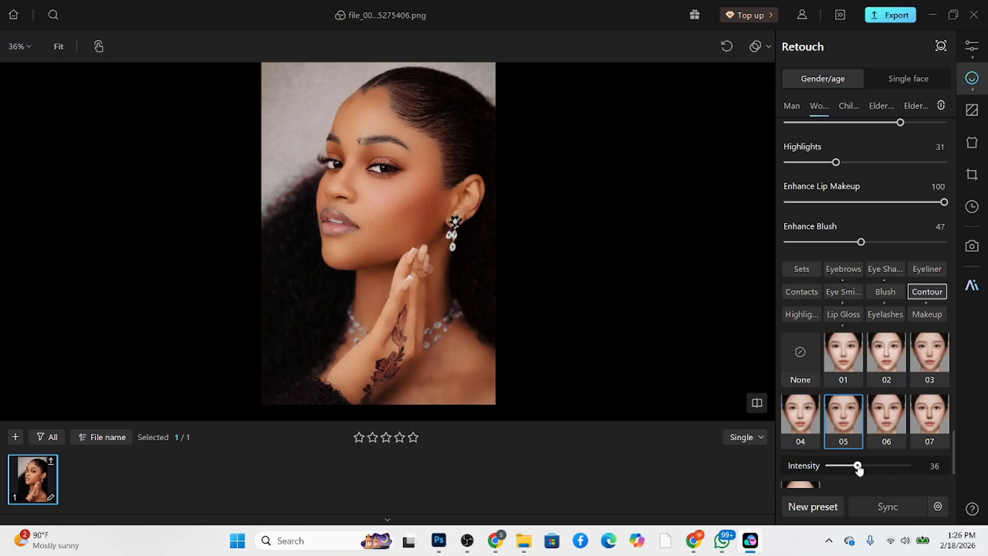
Step: Apply blush style 06 at an intensity of 39, and compare the made-up face with the original
click(884, 292)
click(900, 442)
scroll(880, 463, down, 2)
mouse_move(866, 418)
mouse_down()
mouse_move(834, 414)
mouse_move(873, 414)
mouse_move(860, 414)
mouse_up()
scroll(374, 228, up, 2)
scroll(374, 228, up, 2)
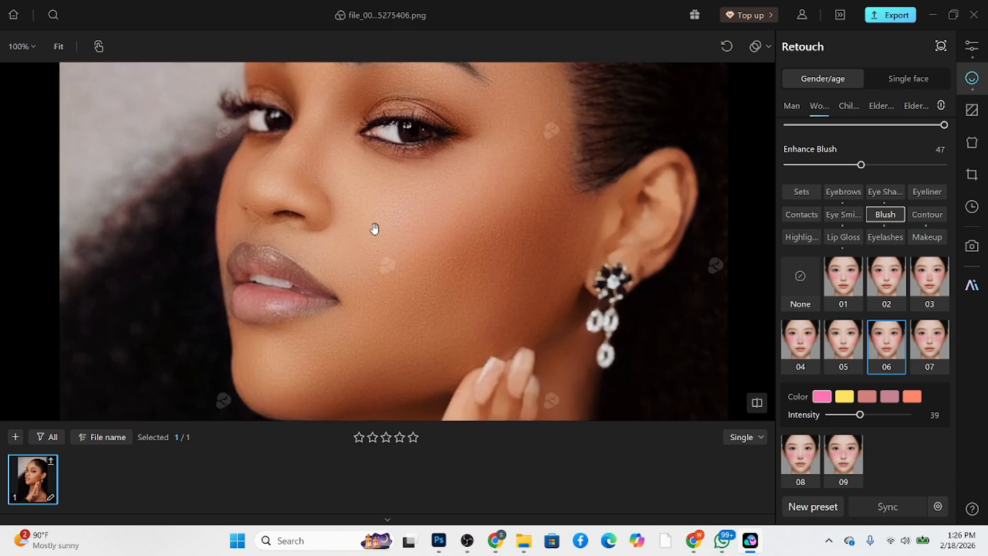
key(space)
scroll(426, 260, down, 3)
key(space)
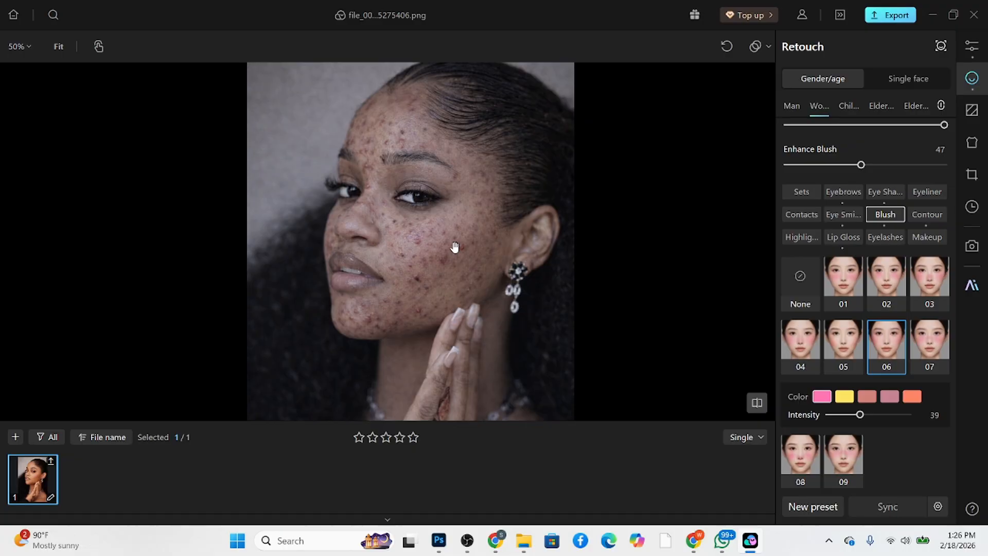
key(space)
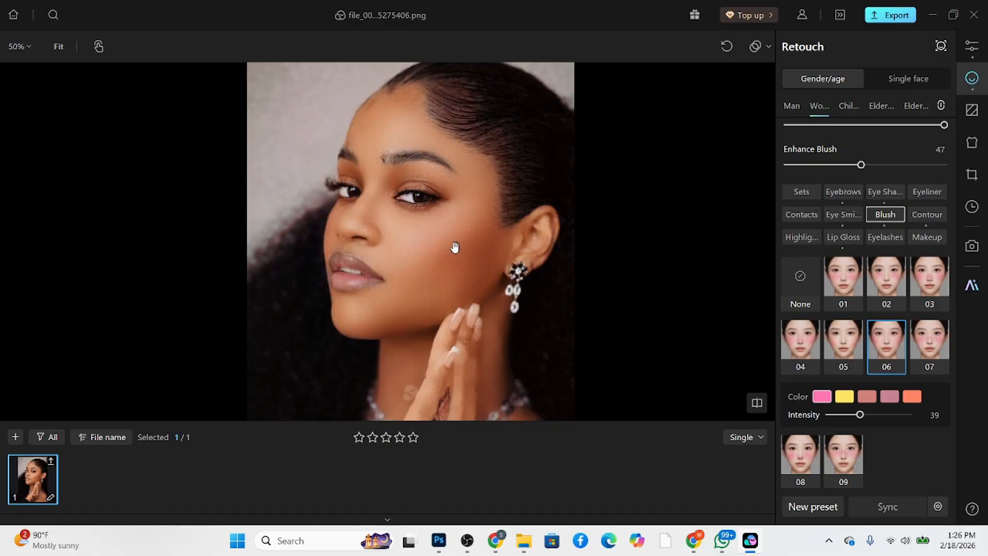
Step: Try hair colors 06 and 01, and apply hair color 08 at an intensity of 80
scroll(881, 231, up, 5)
scroll(885, 257, up, 6)
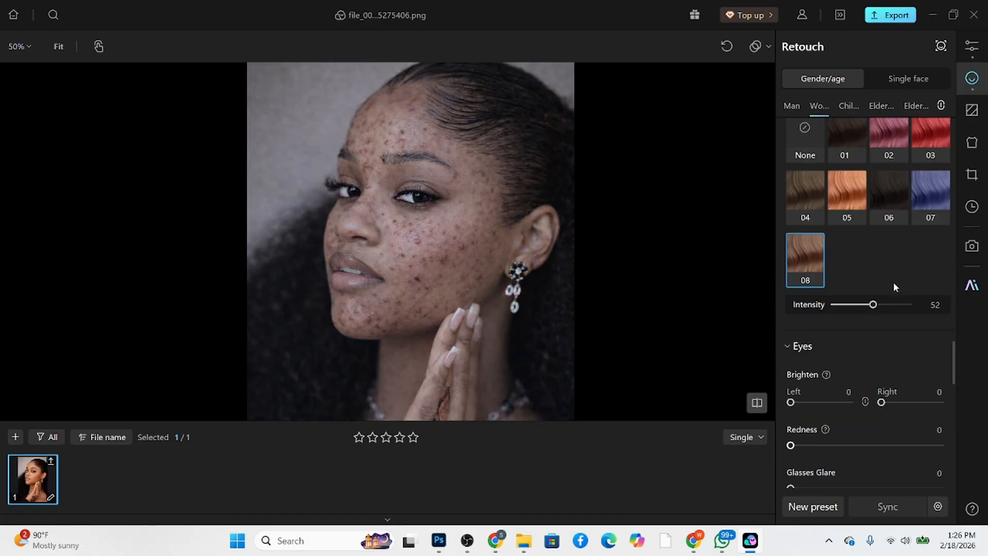
click(893, 318)
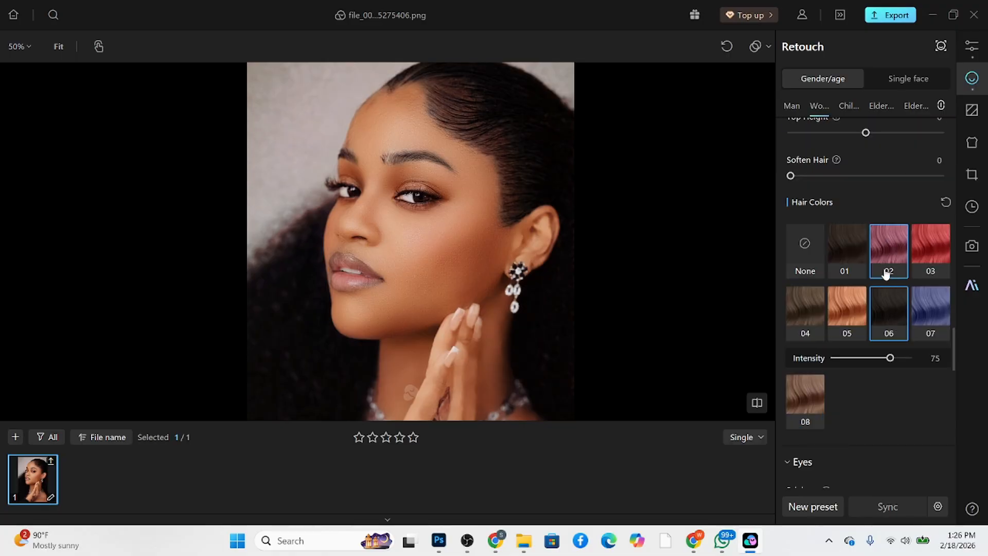
click(844, 247)
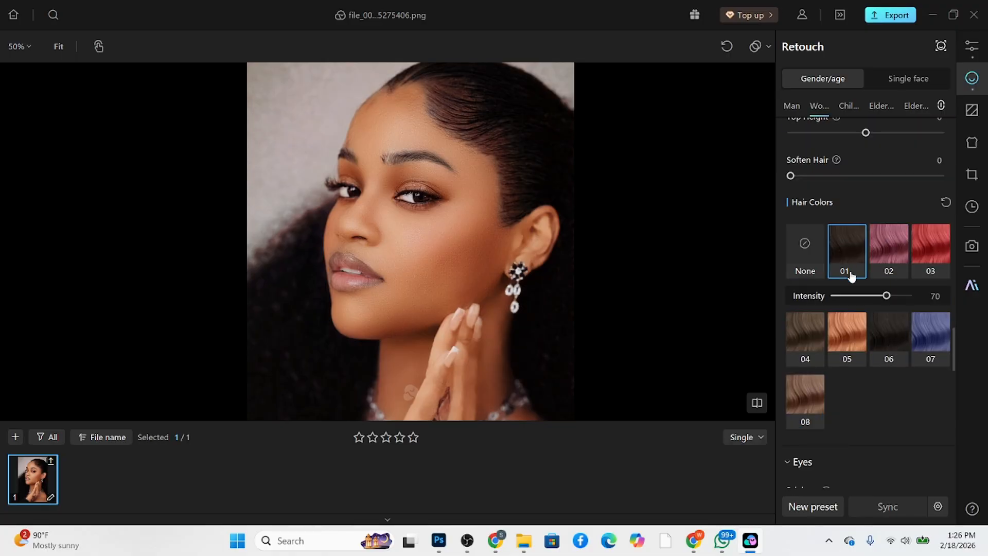
scroll(871, 283, up, 3)
drag(849, 200, 767, 201)
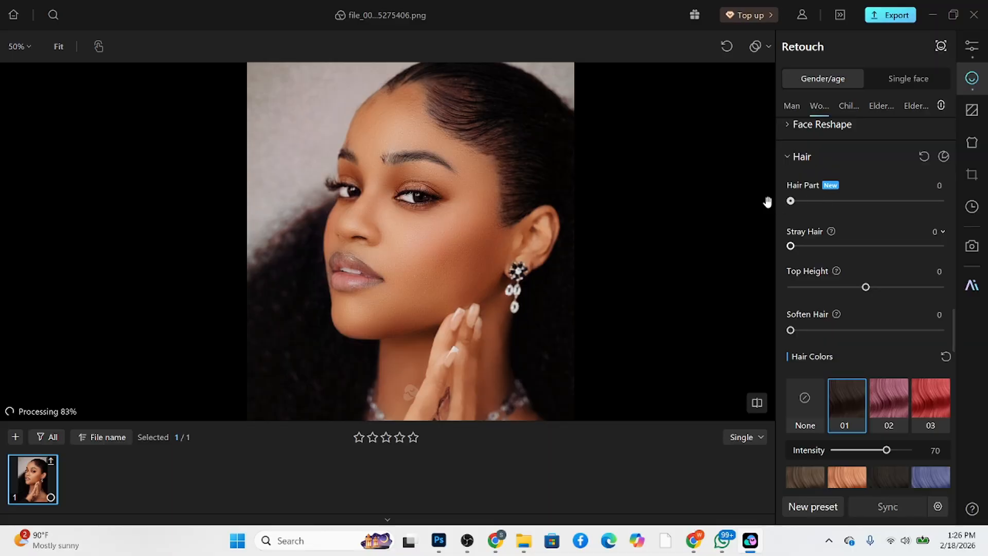
scroll(867, 280, down, 3)
click(801, 415)
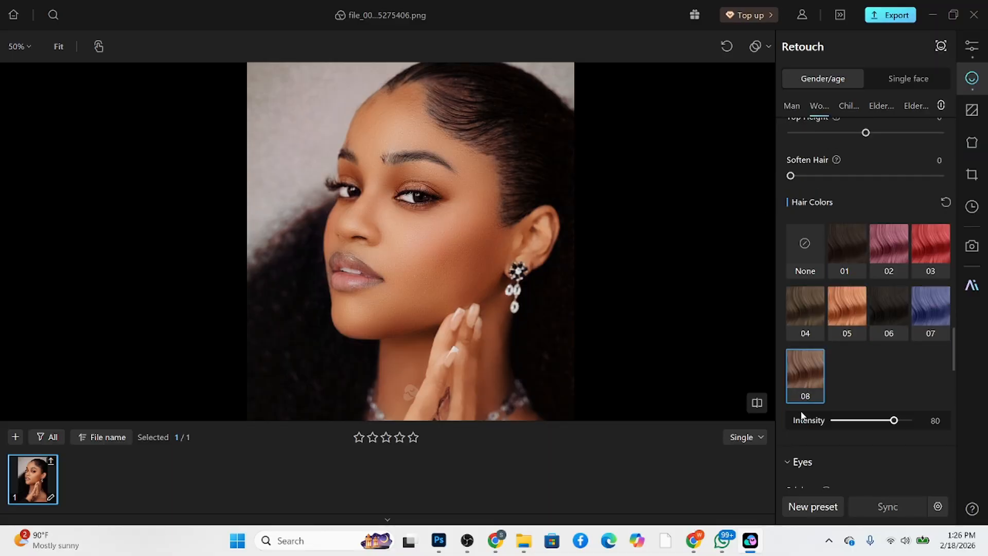
Step: Compare the recolored hair with the original, and examine the hairline, brows and eyes up close
click(706, 309)
click(706, 309)
click(706, 309)
click(705, 309)
click(705, 308)
click(705, 308)
click(705, 307)
click(705, 305)
click(705, 304)
click(706, 303)
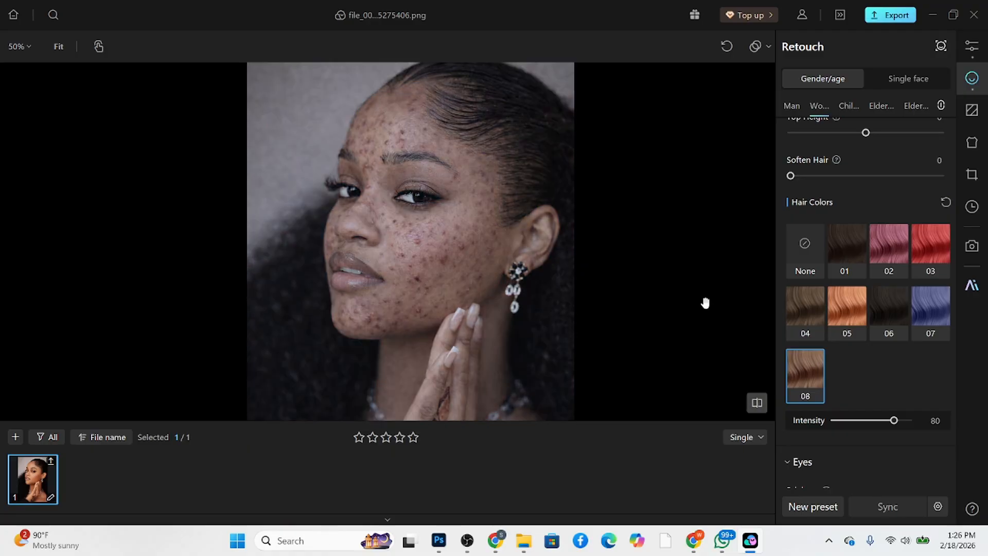
click(704, 301)
scroll(437, 185, down, 5)
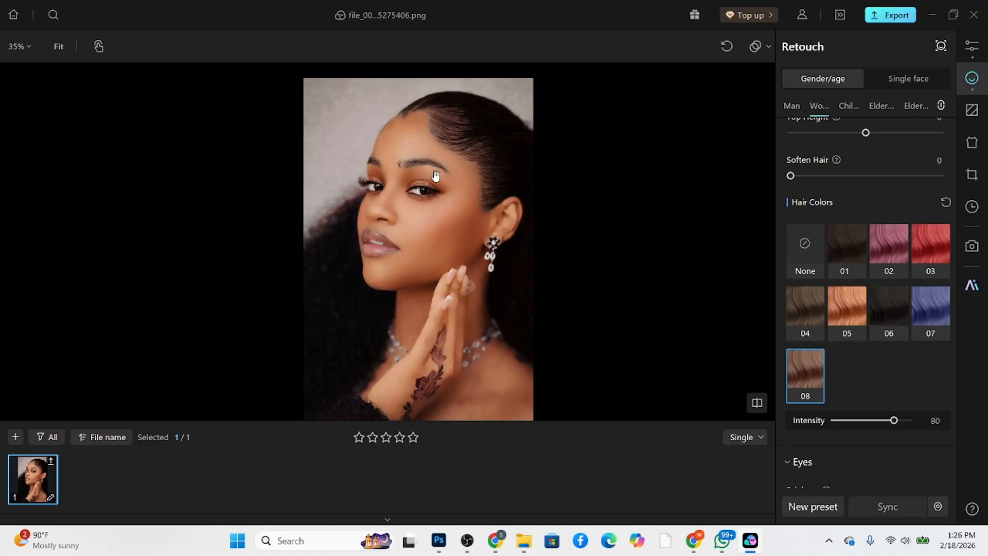
scroll(437, 185, up, 6)
scroll(262, 155, up, 4)
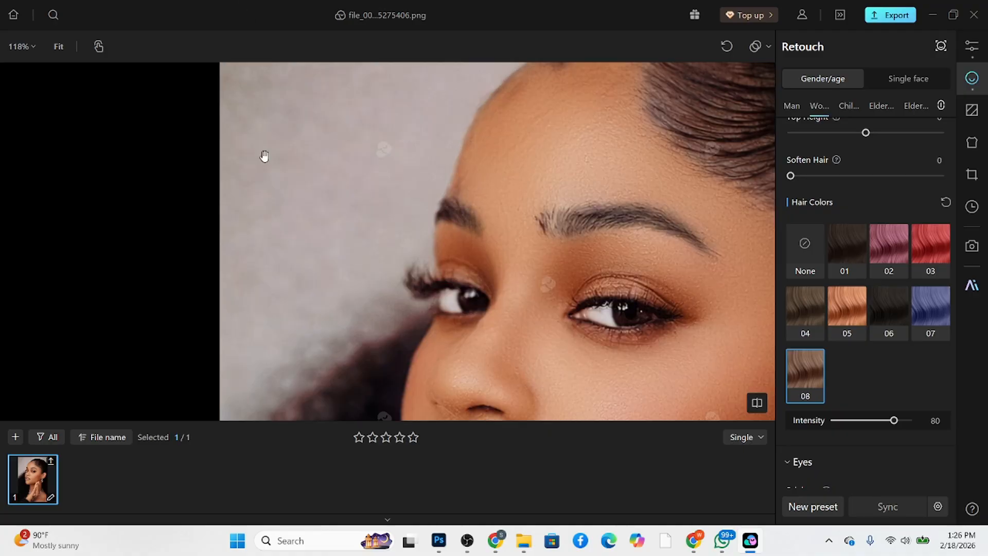
scroll(370, 205, down, 4)
scroll(362, 196, down, 2)
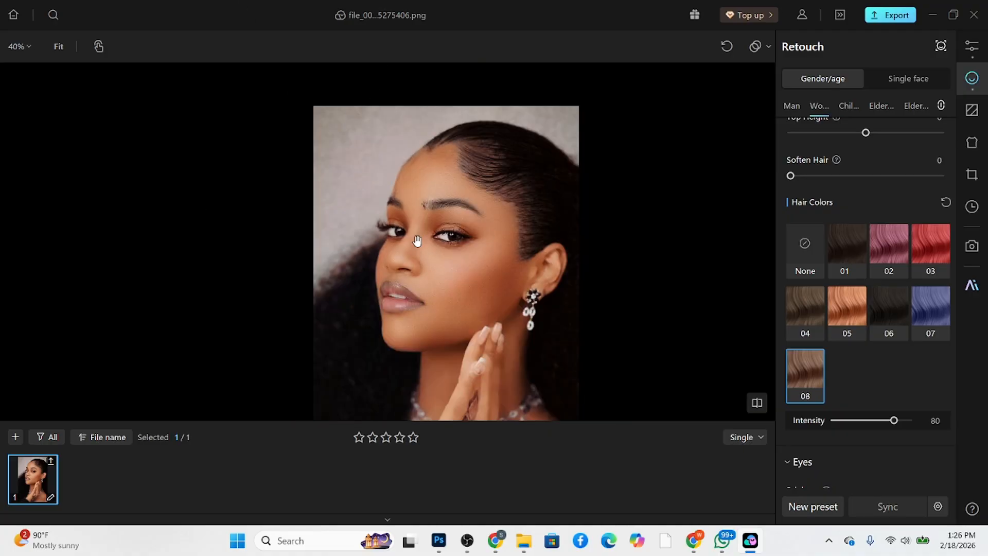
Step: Set the background's Clean Background to 100, and check the portrait against the original
click(969, 112)
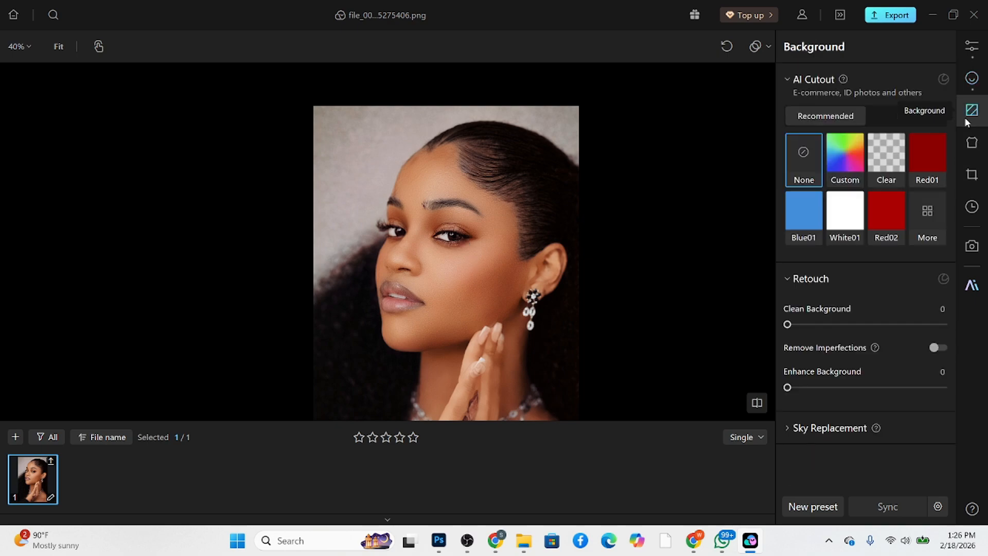
drag(787, 324, 952, 325)
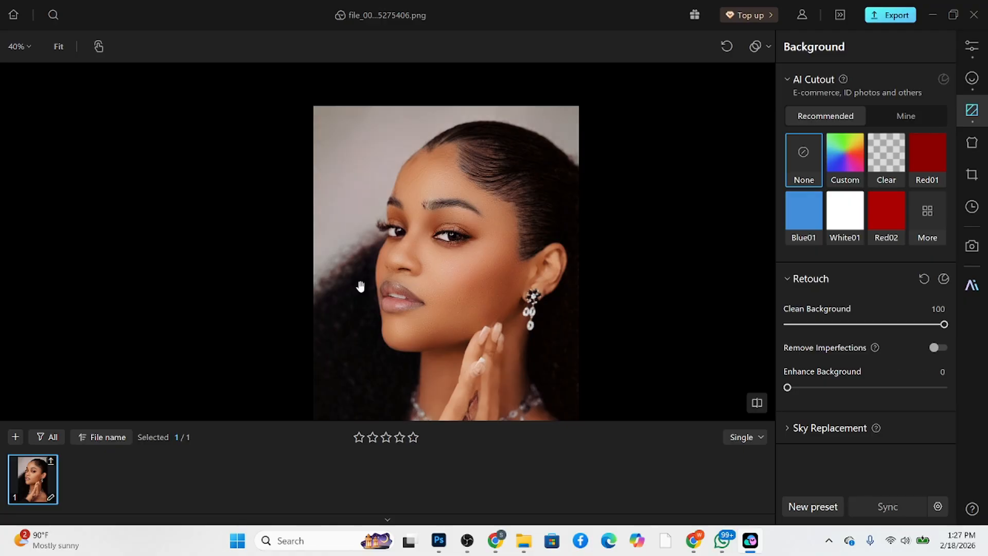
drag(436, 307, 394, 238)
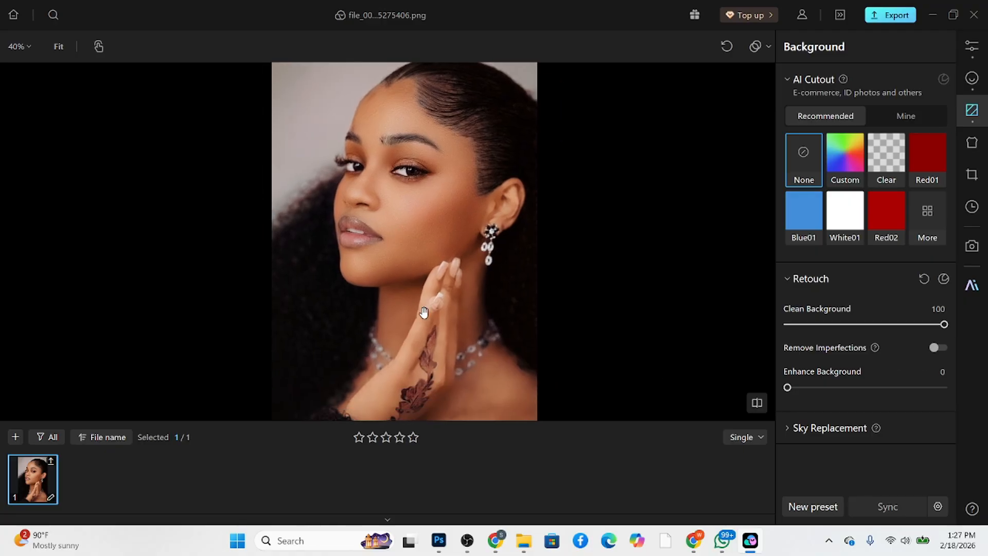
scroll(486, 141, down, 2)
scroll(466, 155, up, 3)
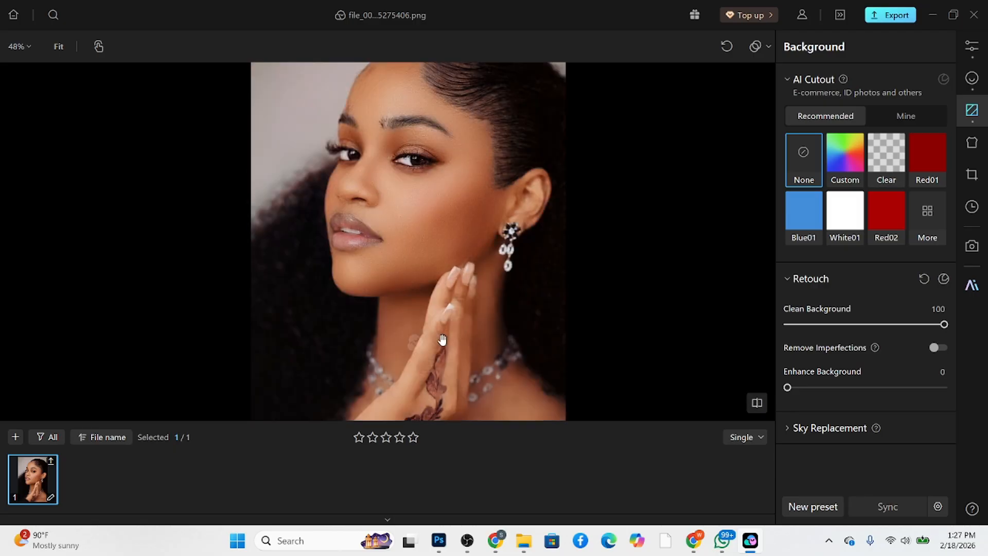
key(space)
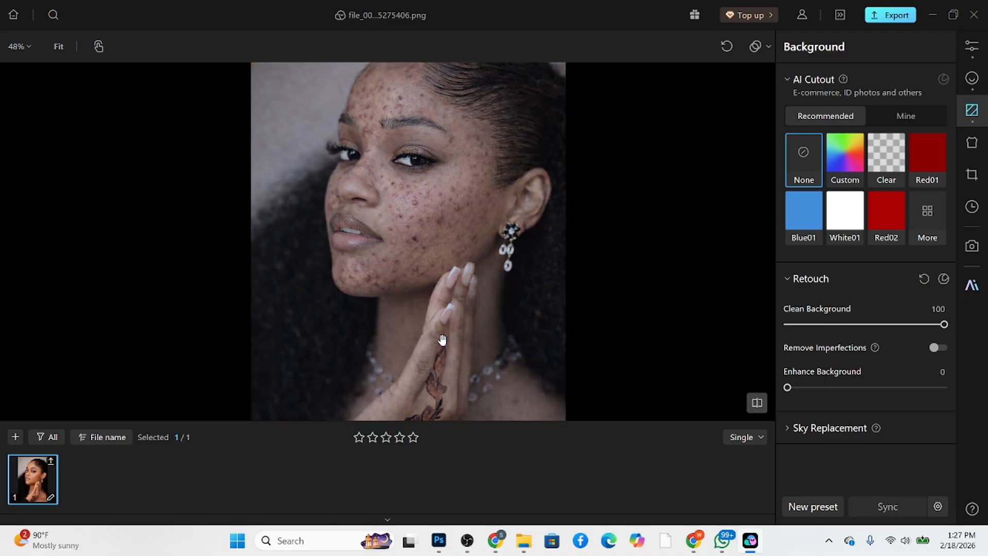
key(space)
Step: Set the makeup's Shadows to 50, Enhance Eye Makeup to 70 and Enhance Blush to 40
click(971, 78)
scroll(858, 383, up, 6)
scroll(858, 383, down, 5)
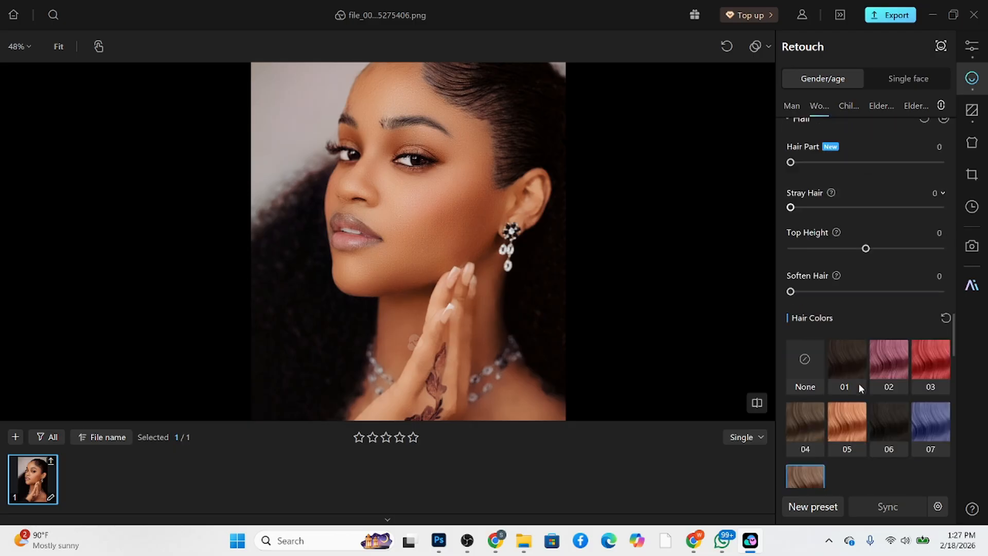
scroll(859, 382, down, 15)
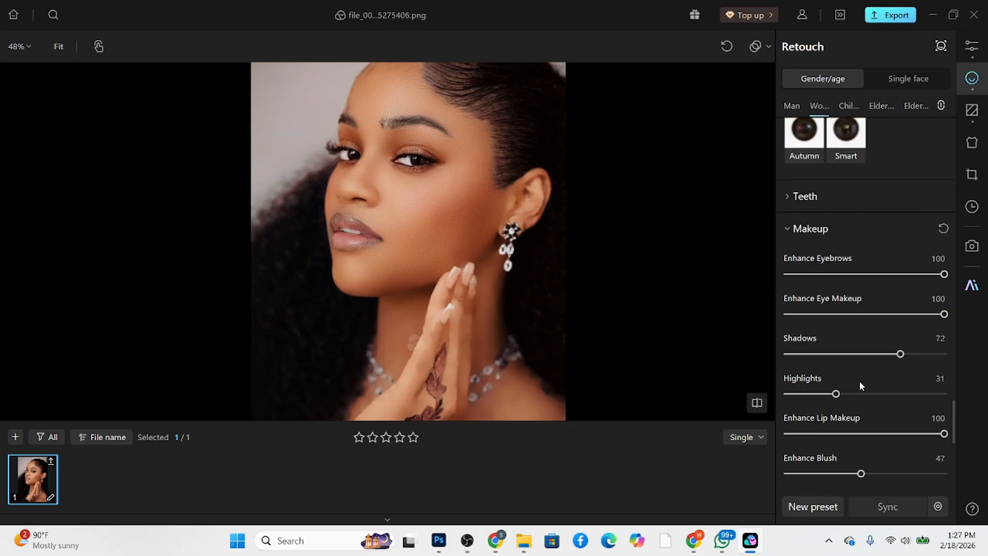
drag(899, 276, 865, 276)
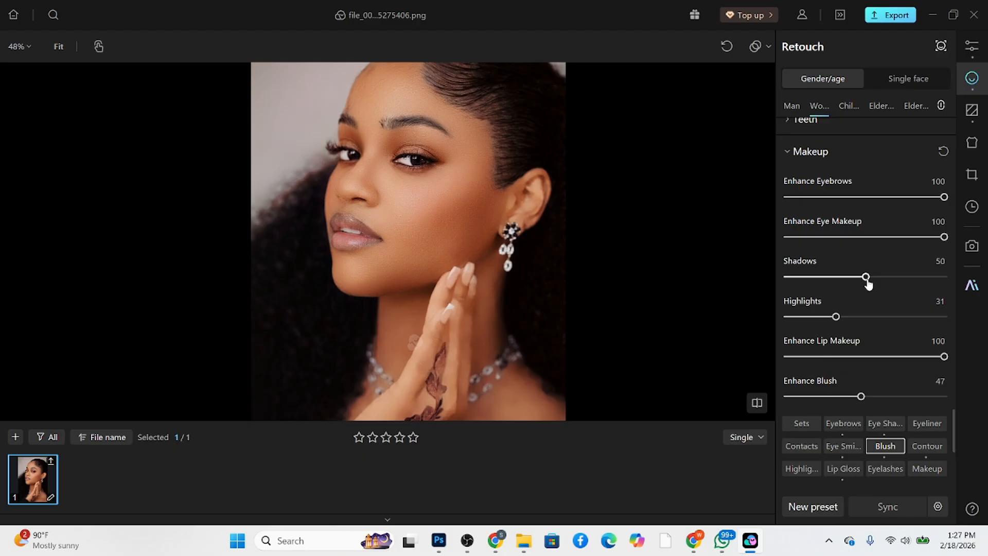
click(904, 237)
drag(905, 238, 896, 237)
drag(861, 396, 849, 396)
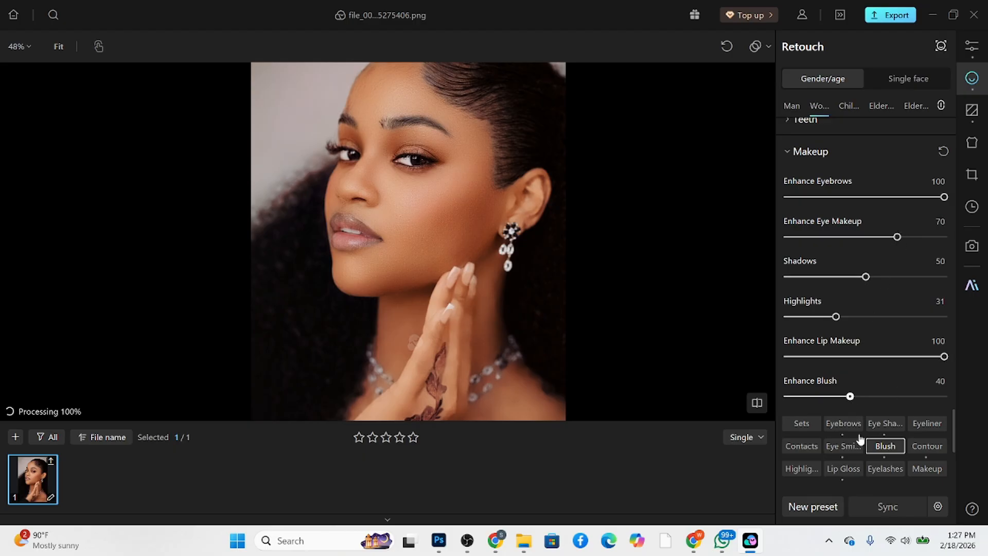
Step: Show the original and retouched portraits side by side, and examine the faces up close
click(758, 439)
click(729, 412)
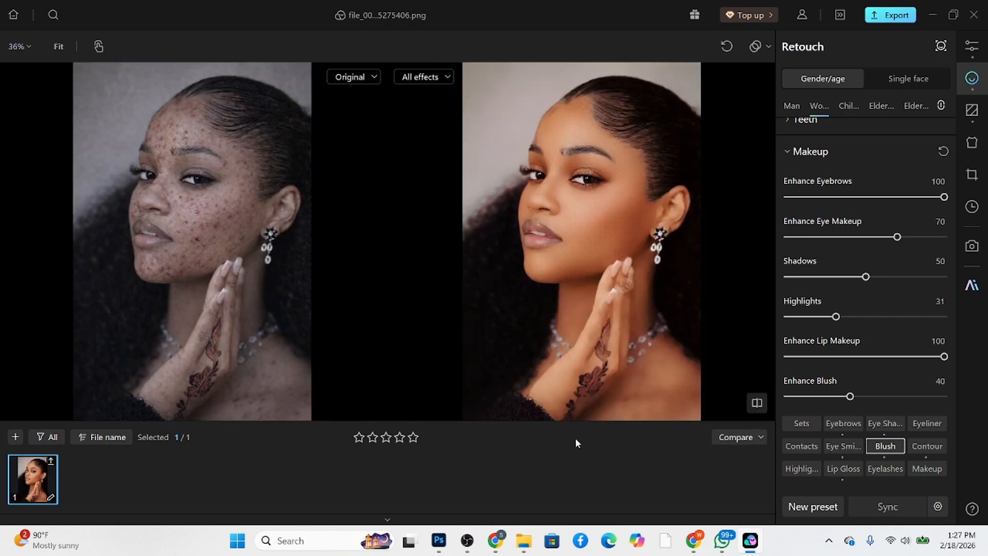
scroll(466, 119, up, 5)
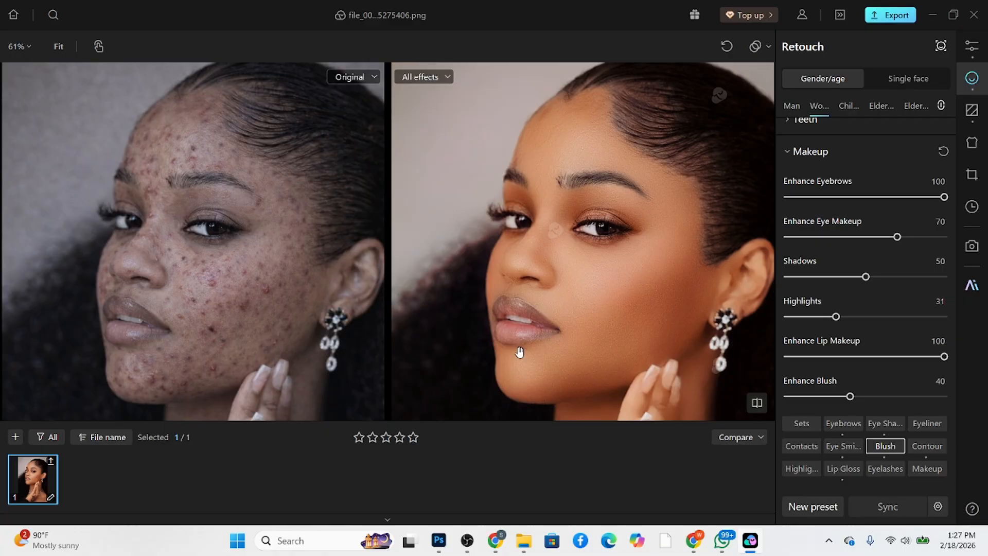
scroll(525, 170, down, 4)
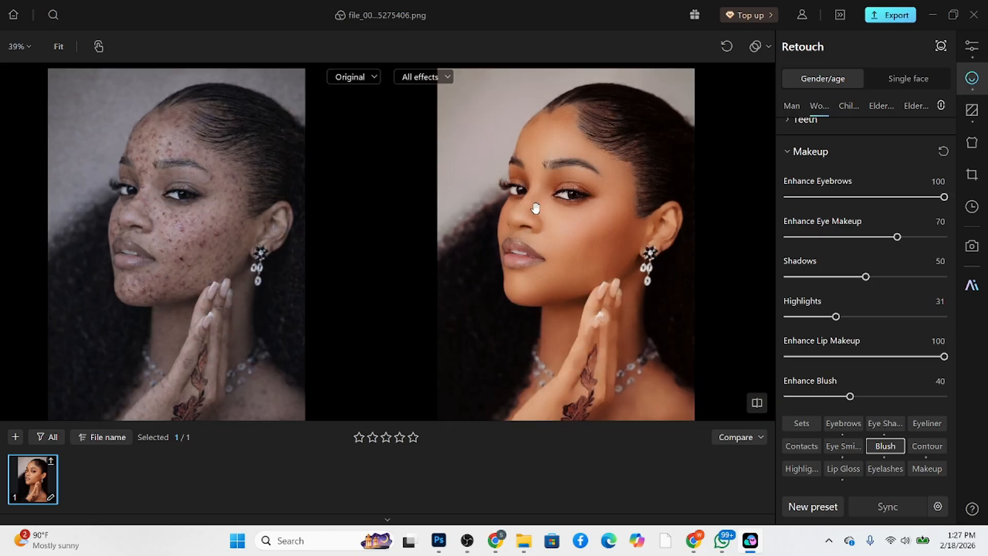
Step: Save the edits as a preset named BEUTY RETOUCH in the Default group, and locate it among the personal presets
click(814, 506)
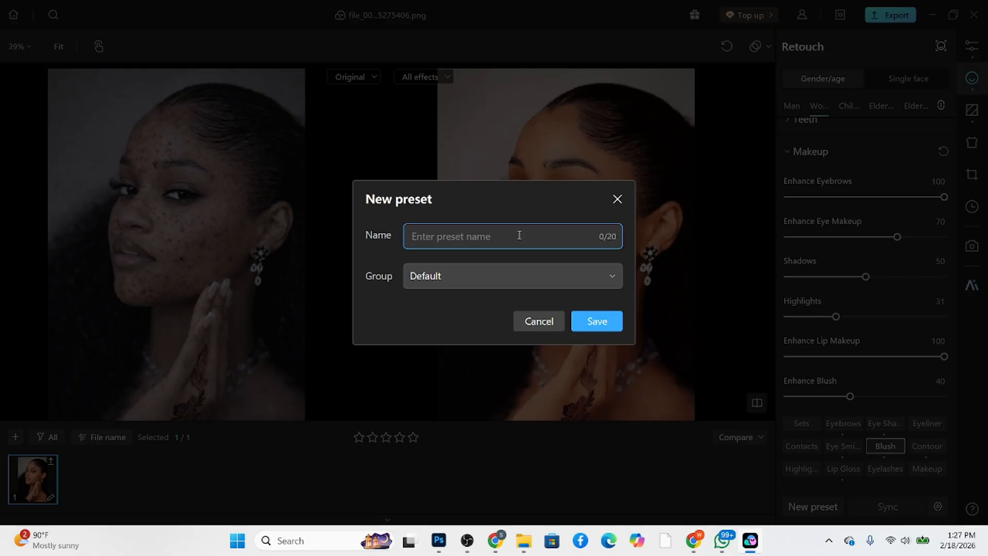
text(BEUTY RETOUCH)
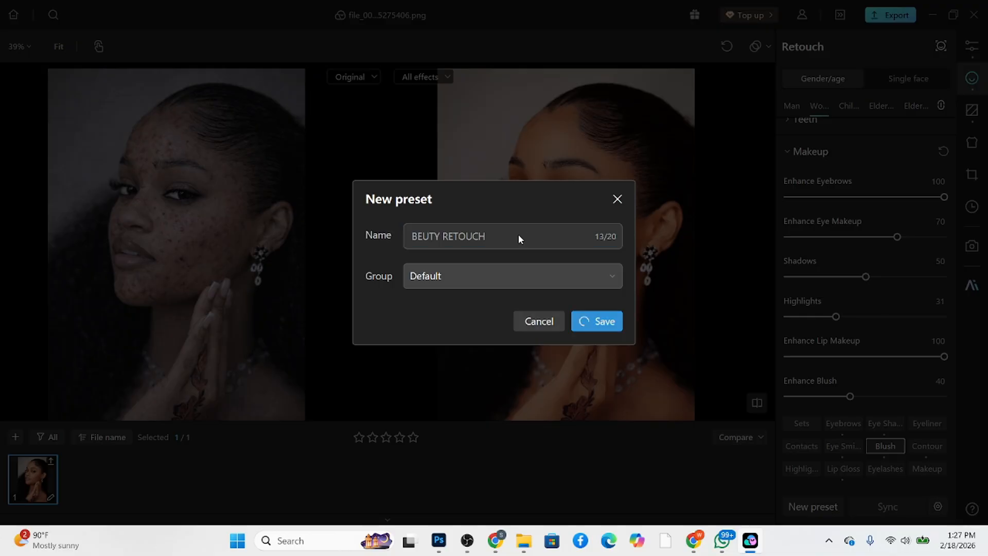
key(Return)
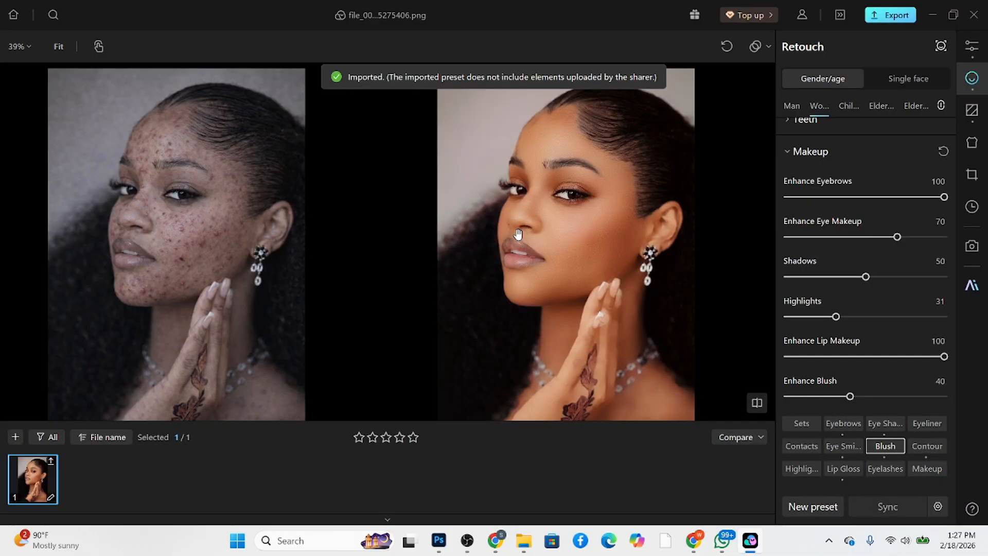
click(769, 57)
click(736, 100)
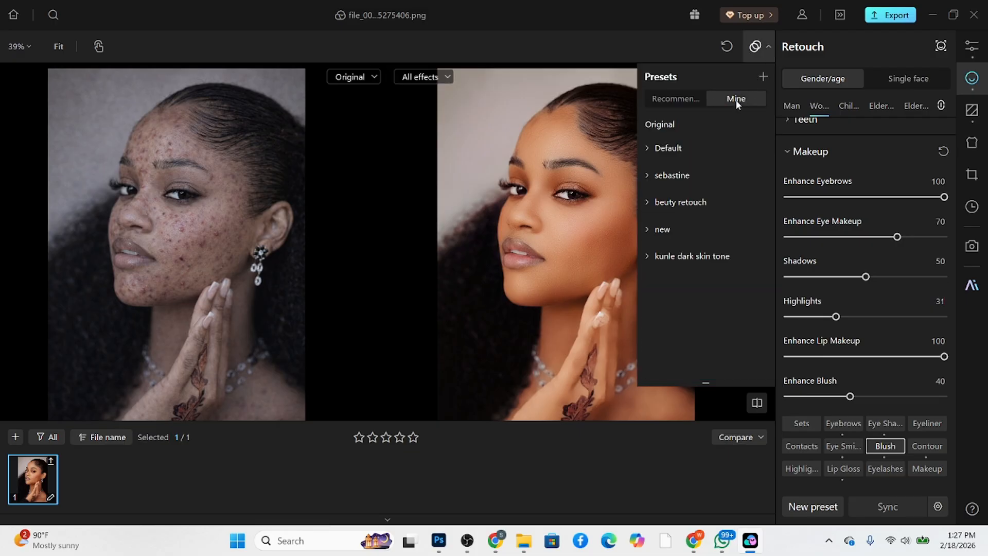
click(696, 148)
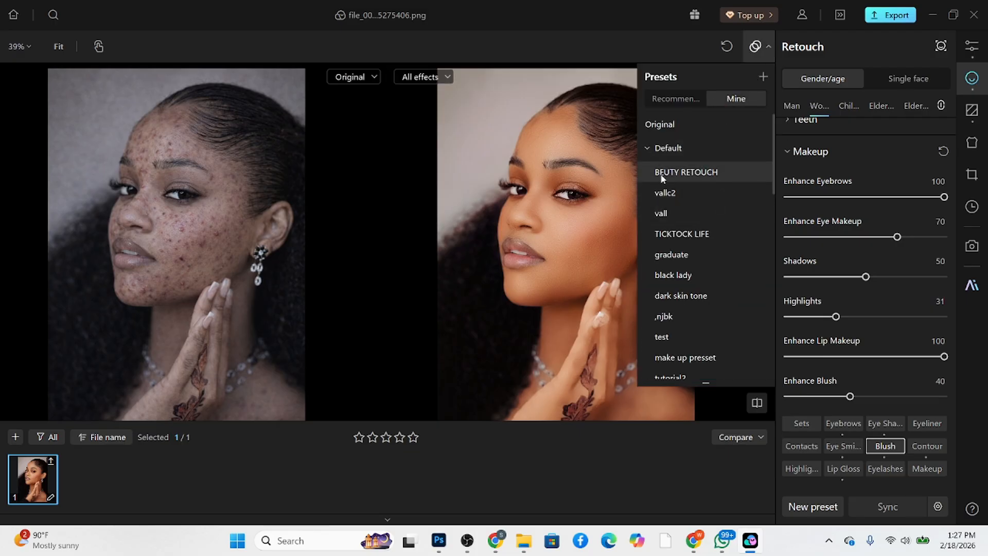